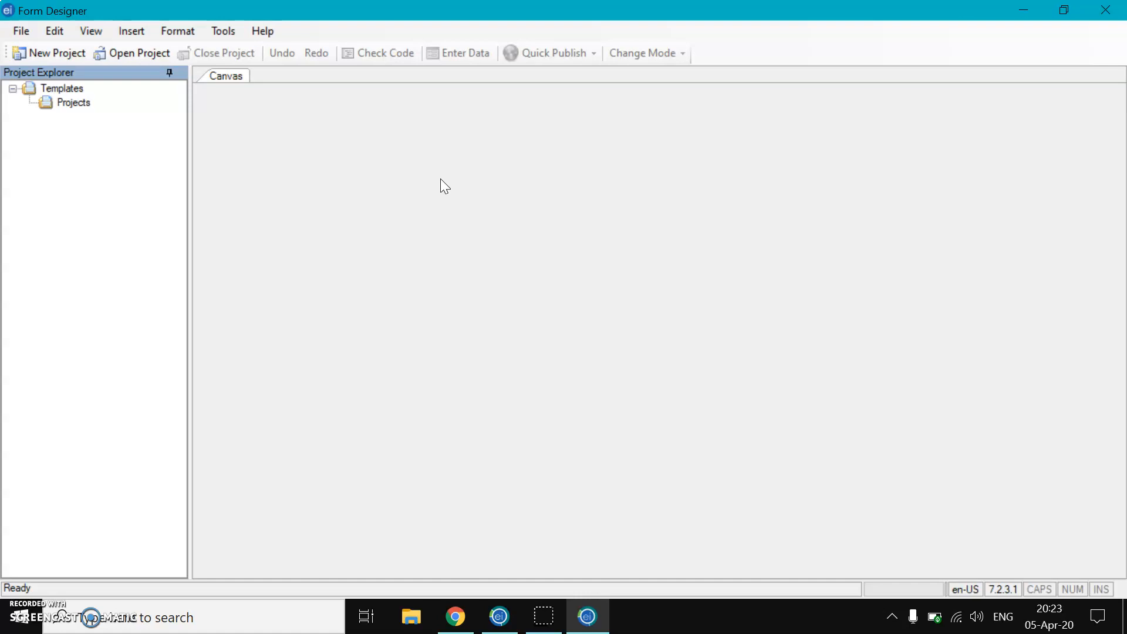
# Open the existing project file survey_ptm_lansia.prj from the survey_ptm_lansia project folder
pyautogui.click(21, 33)
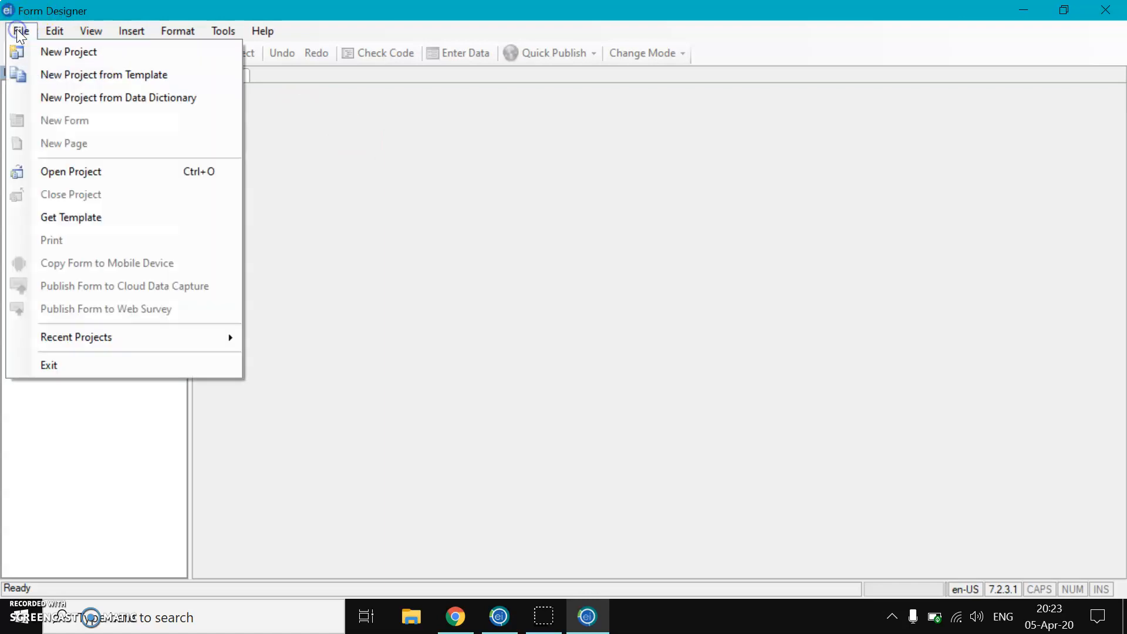
pyautogui.click(88, 182)
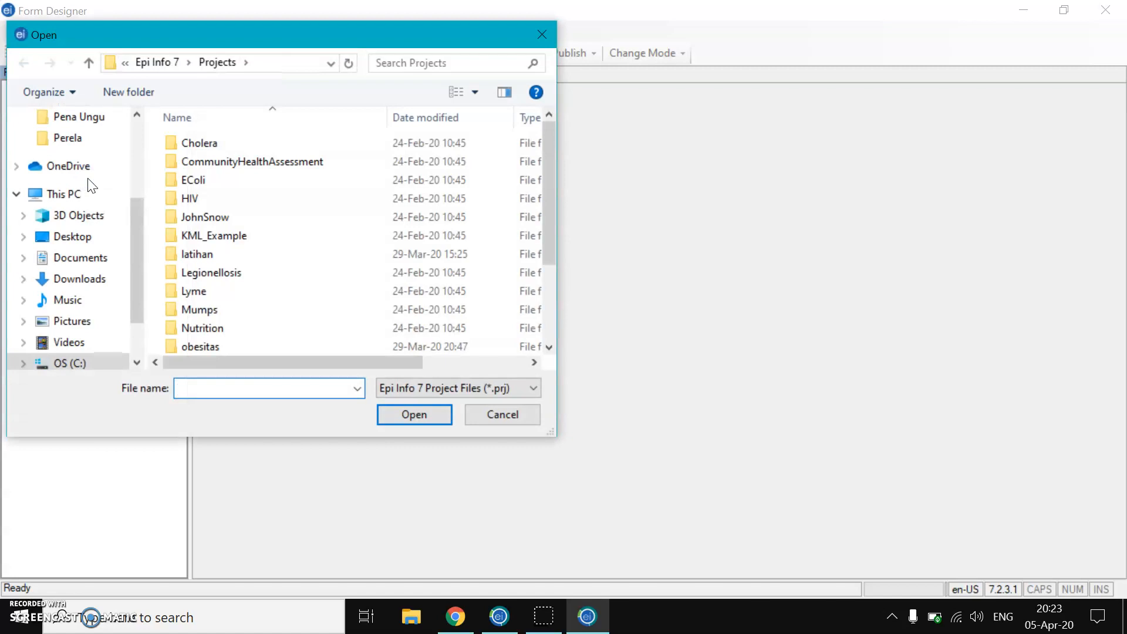
pyautogui.scroll(-2, 243, 200)
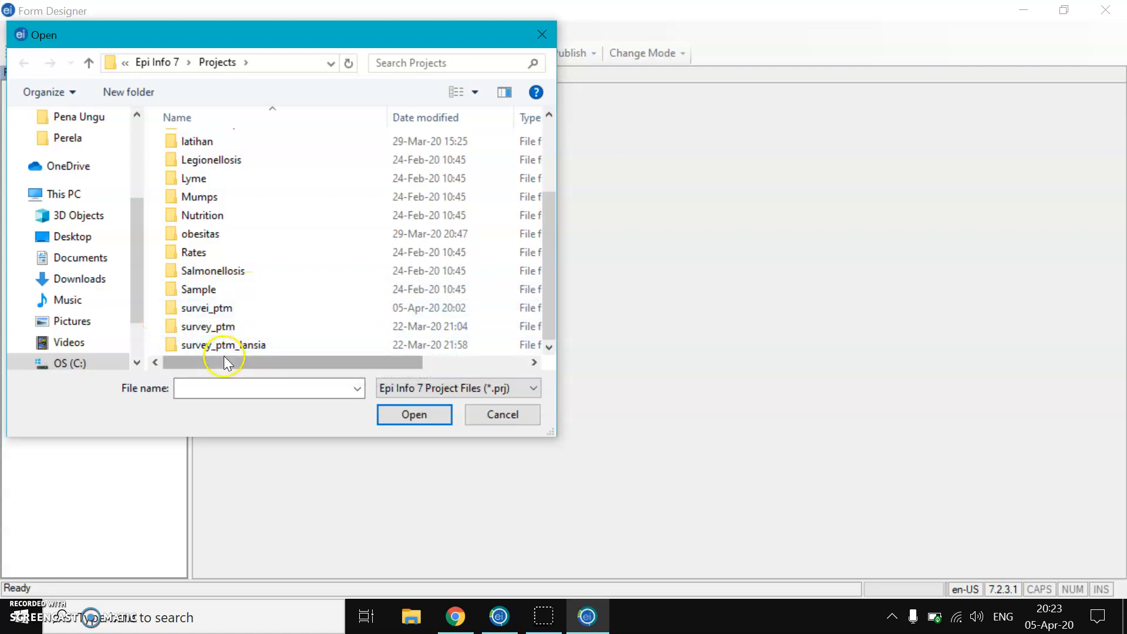
pyautogui.click(263, 343)
pyautogui.click(412, 415)
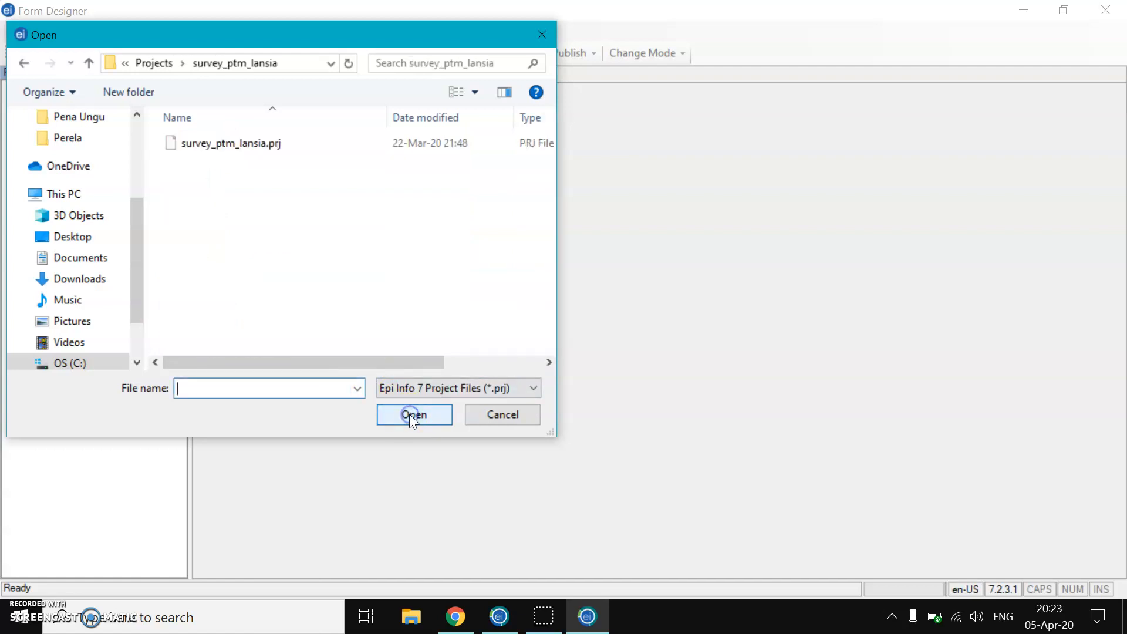
pyautogui.click(263, 147)
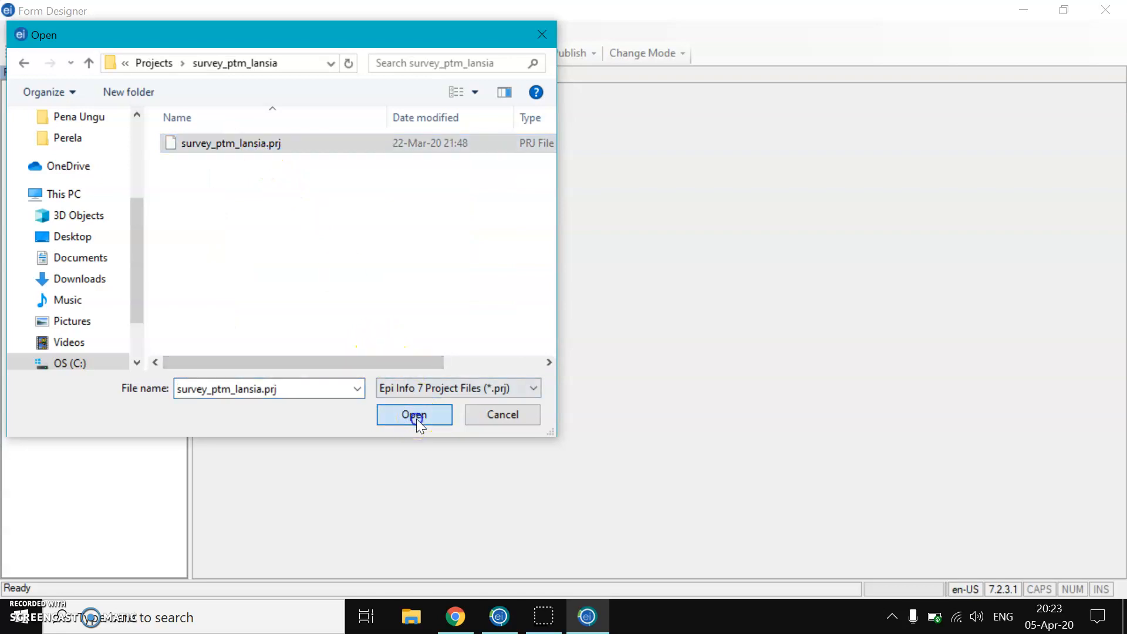
pyautogui.click(417, 418)
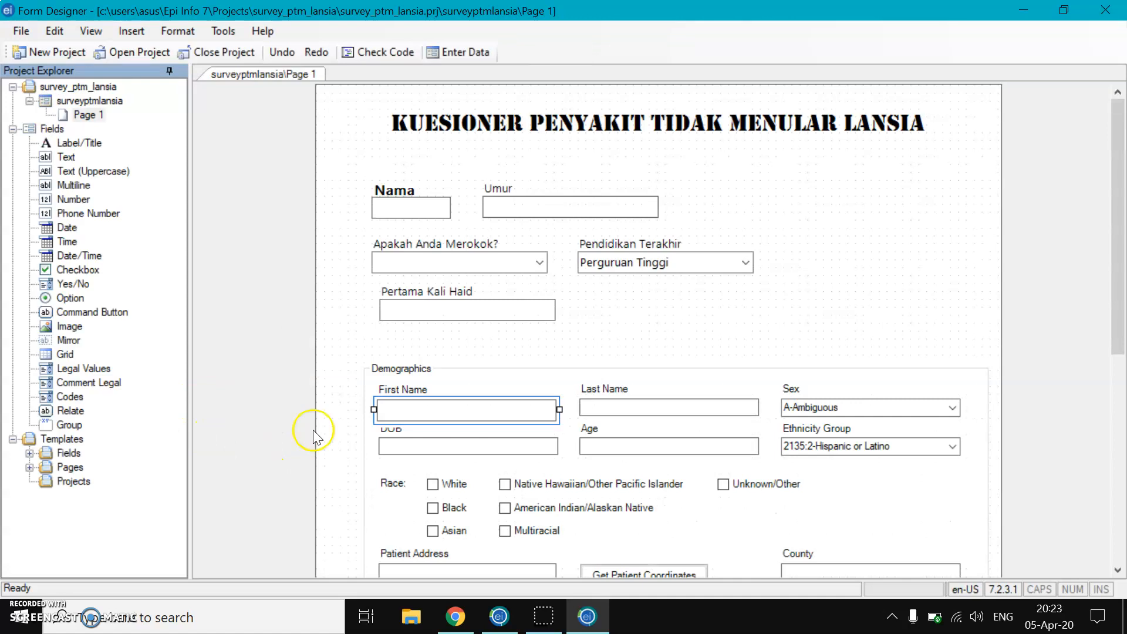
# Review the existing questionnaire fields on Page 1 and the options available for the surveyptmlansia form
pyautogui.click(315, 437)
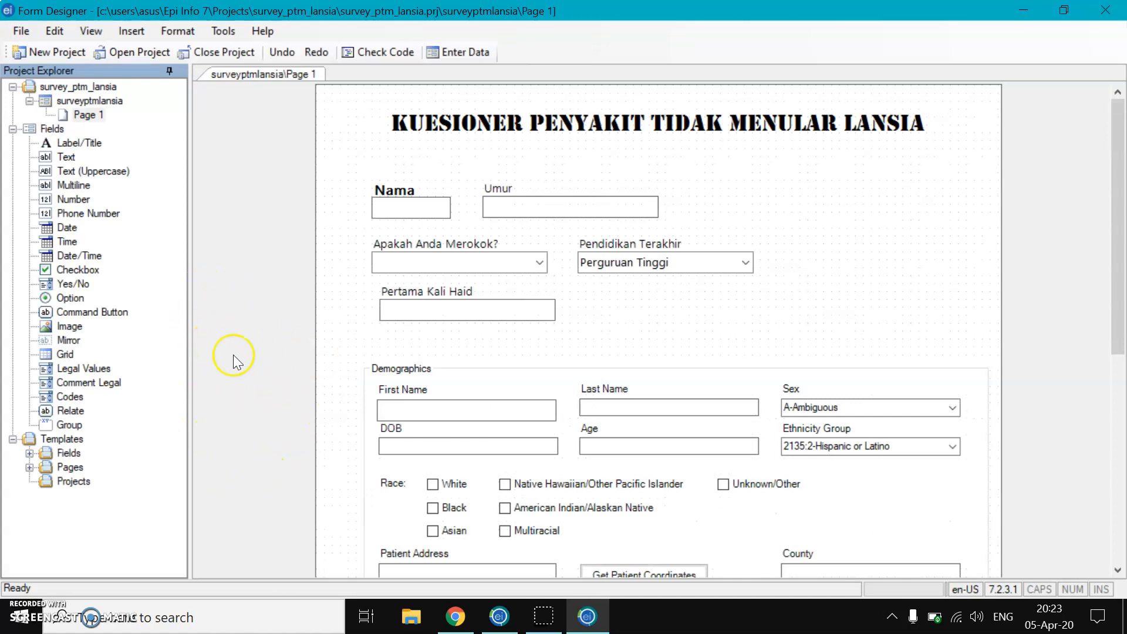
pyautogui.click(23, 30)
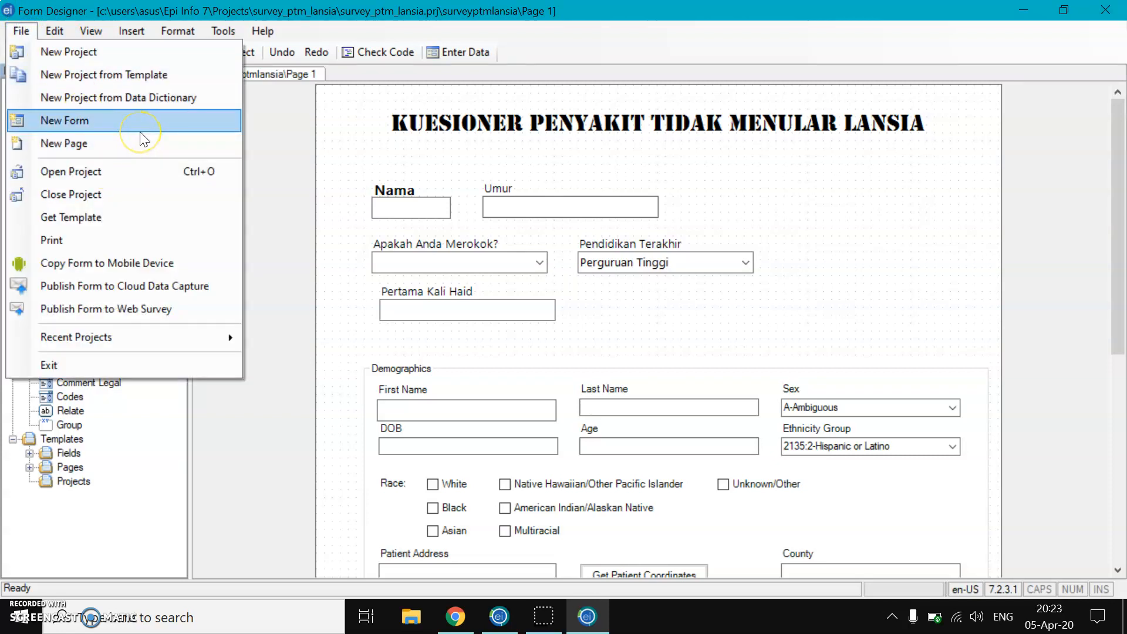
pyautogui.click(315, 225)
pyautogui.scroll(-6, 375, 379)
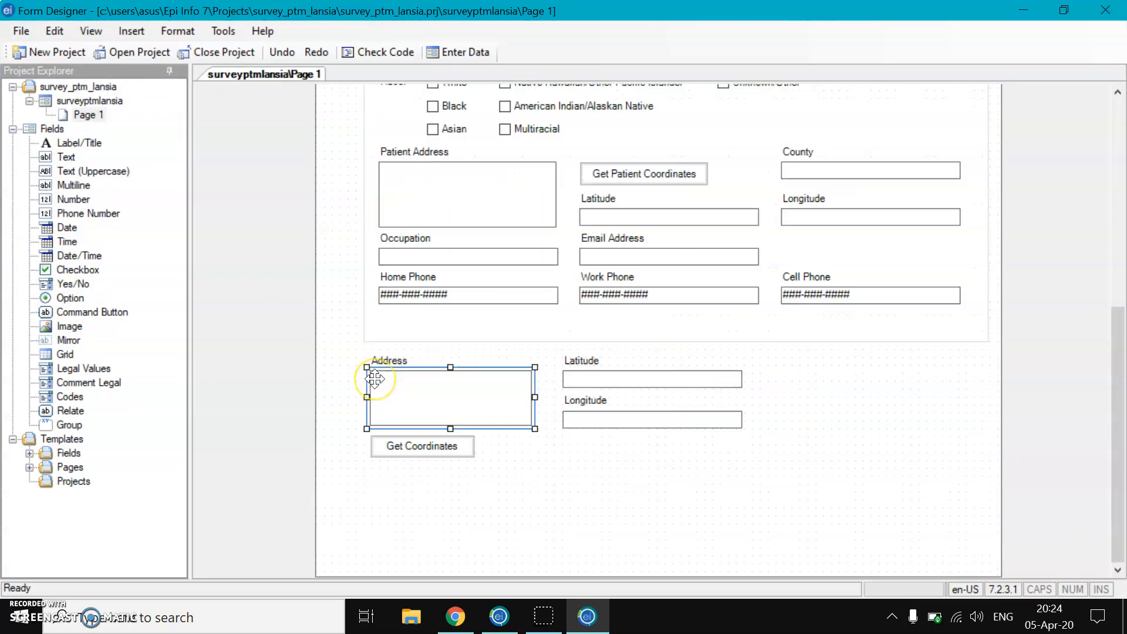
pyautogui.scroll(3, 280, 280)
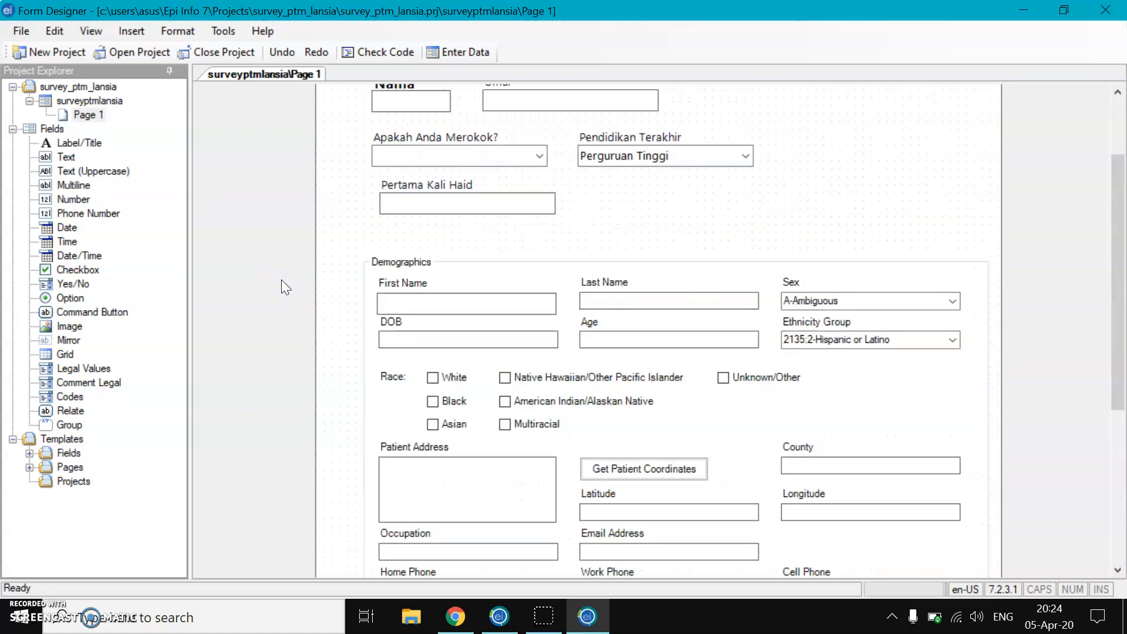
pyautogui.scroll(-3, 331, 390)
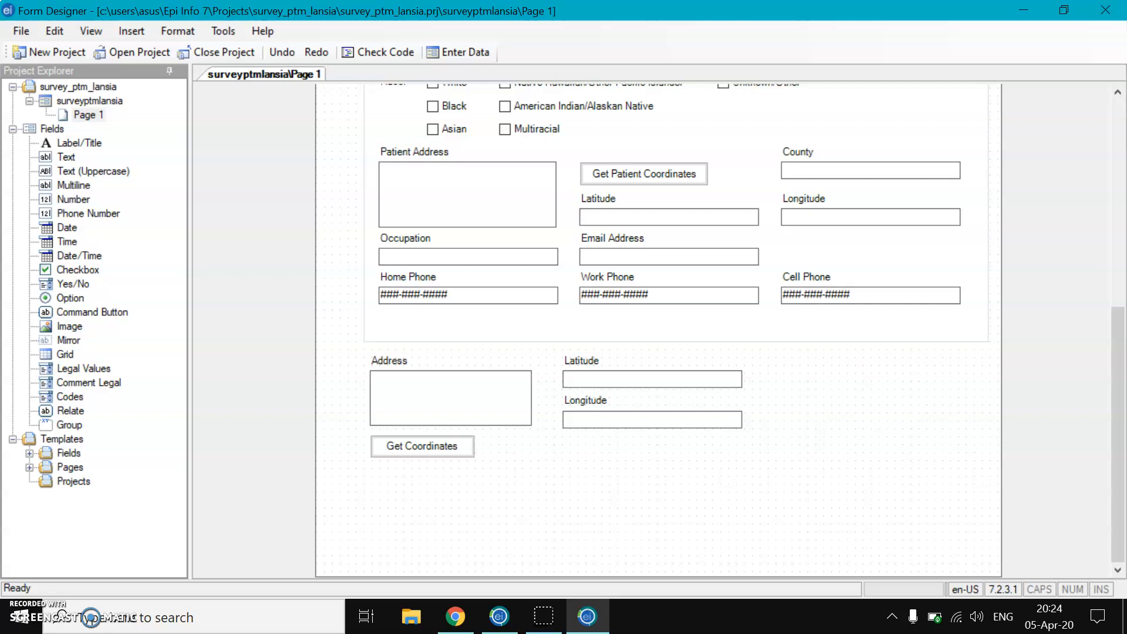
pyautogui.click(93, 114)
pyautogui.rightClick(66, 96)
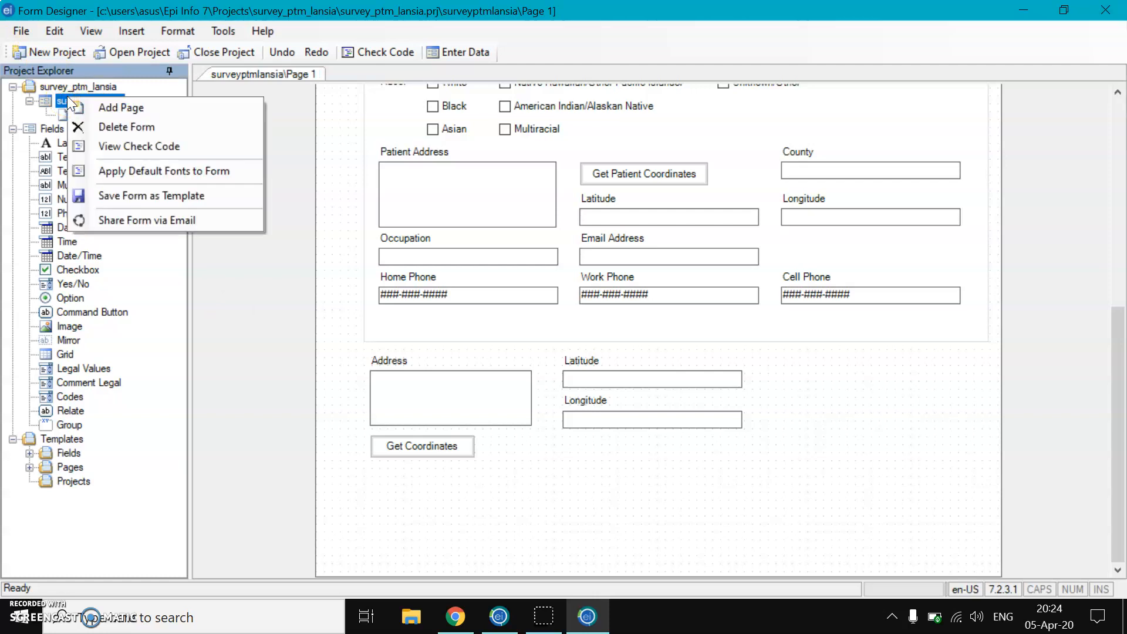
pyautogui.moveTo(140, 8); pyautogui.dragTo(140, 65)
pyautogui.doubleClick(227, 64)
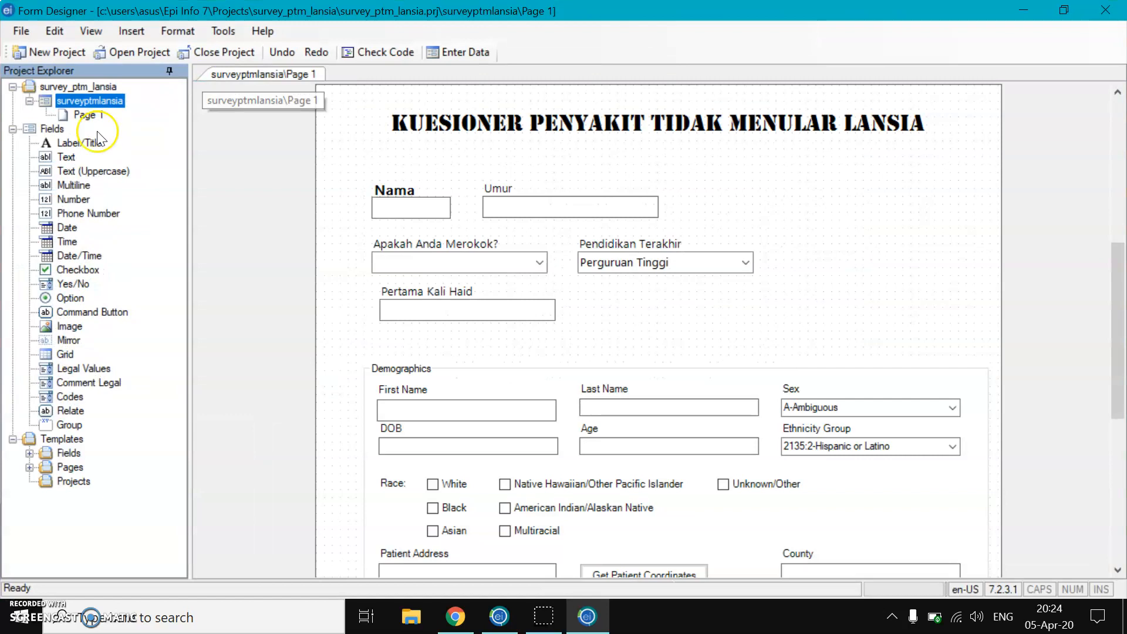
# Insert a new page named "Demografi Responden" before Page 1 of the surveyptmlansia form
pyautogui.rightClick(66, 116)
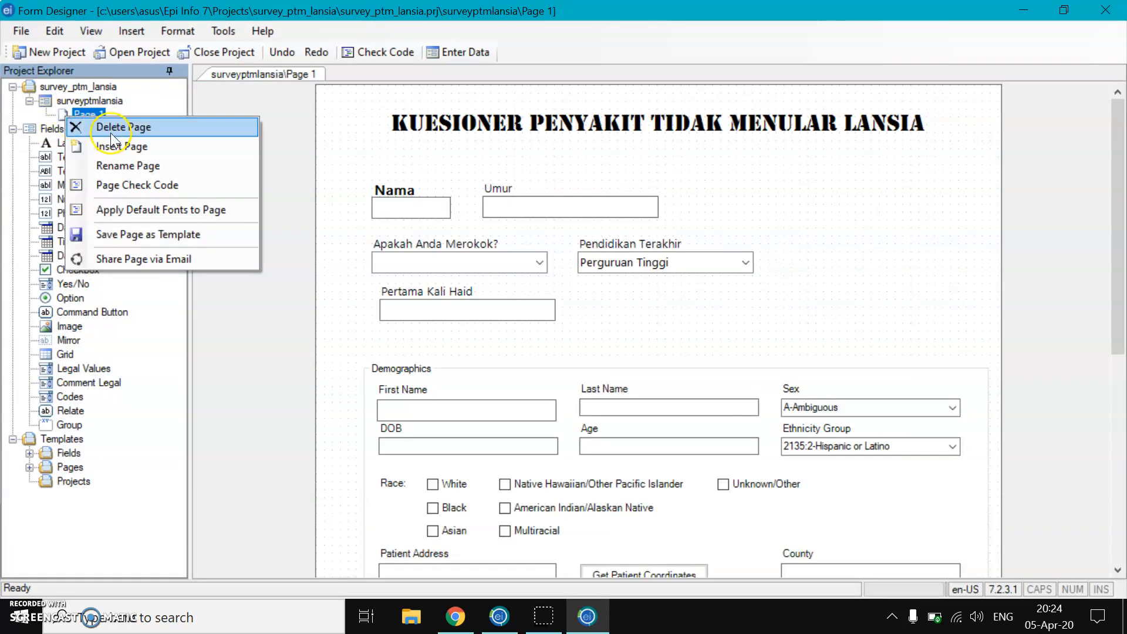
pyautogui.click(126, 147)
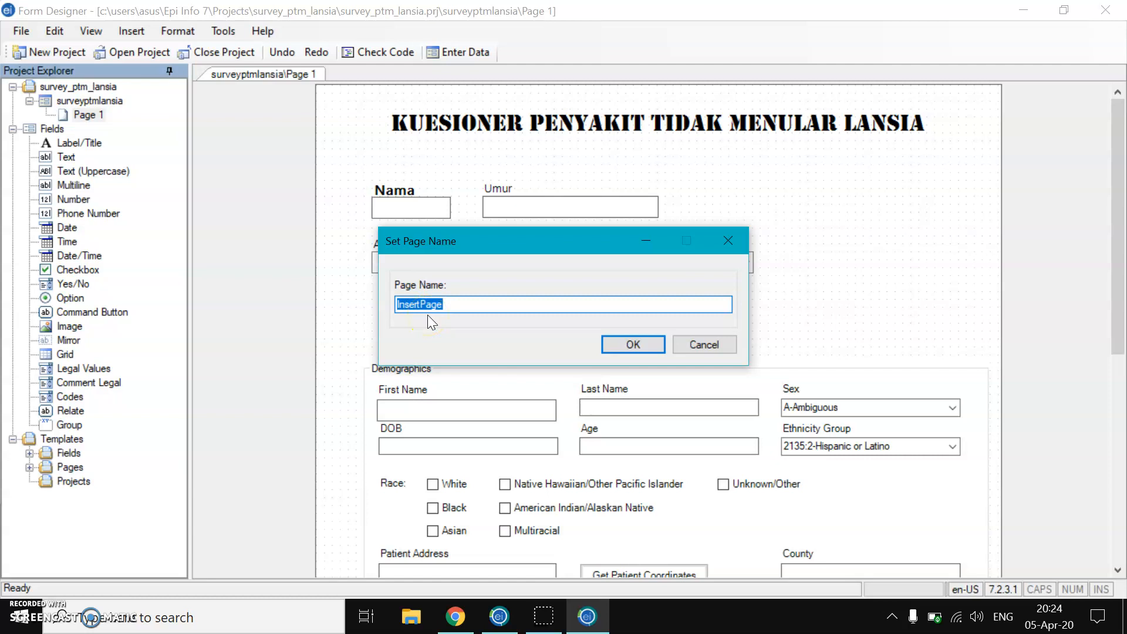
pyautogui.write('Umur')
pyautogui.write(' Re')
pyautogui.write('s')
pyautogui.press('BackSpace')
pyautogui.press('BackSpace')
pyautogui.press('BackSpace')
pyautogui.press('BackSpace')
pyautogui.press('BackSpace')
pyautogui.press('BackSpace')
pyautogui.press('BackSpace')
pyautogui.press('BackSpace')
pyautogui.write('Demografi Um')
pyautogui.press('BackSpace')
pyautogui.press('BackSpace')
pyautogui.write('Respp')
pyautogui.write('d')
pyautogui.press('BackSpace')
pyautogui.write('nden')
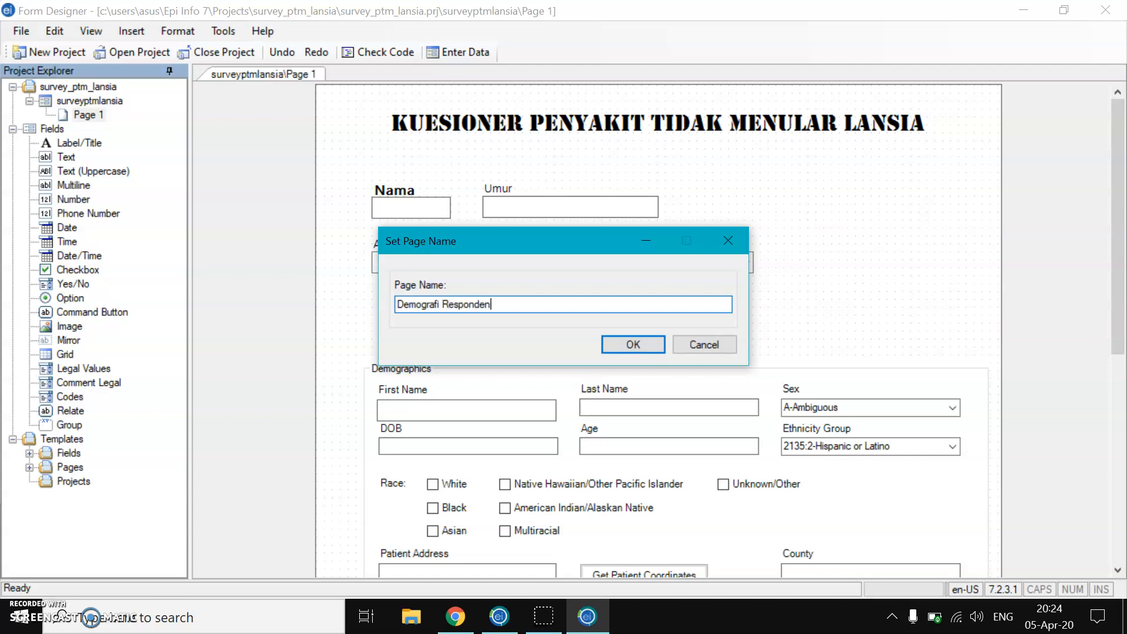
pyautogui.click(627, 350)
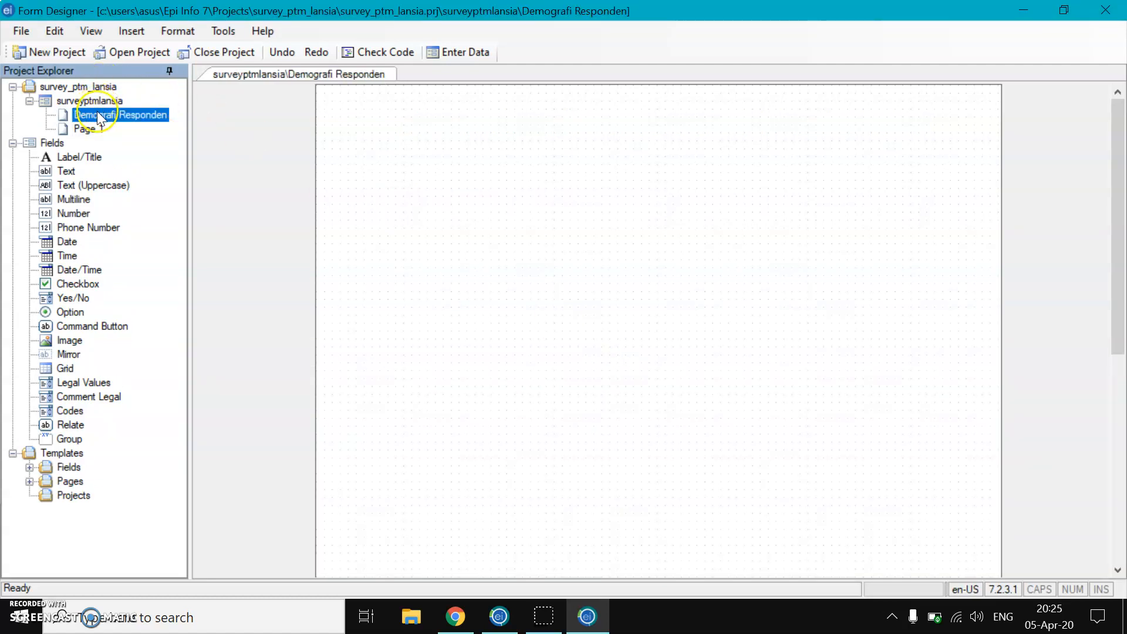
# Try to move the Demografi Responden page below Page 1, and return to the Demografi Responden page
pyautogui.moveTo(96, 112)
pyautogui.mouseDown()
pyautogui.moveTo(100, 132)
pyautogui.moveTo(90, 123)
pyautogui.mouseUp()
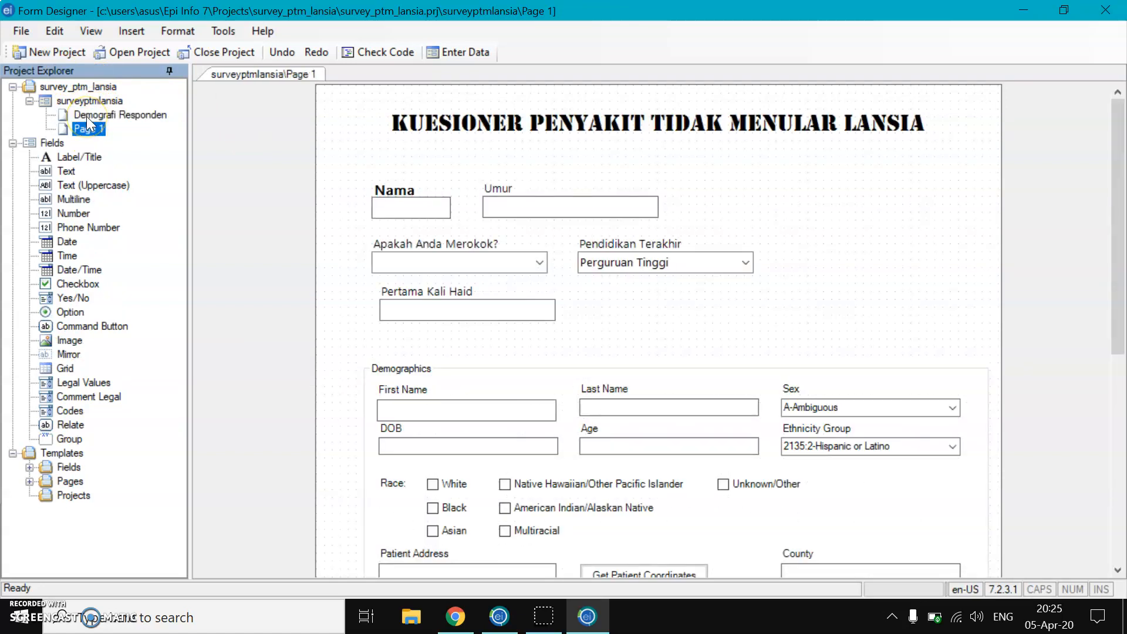
pyautogui.moveTo(78, 116); pyautogui.dragTo(81, 127)
pyautogui.click(127, 116)
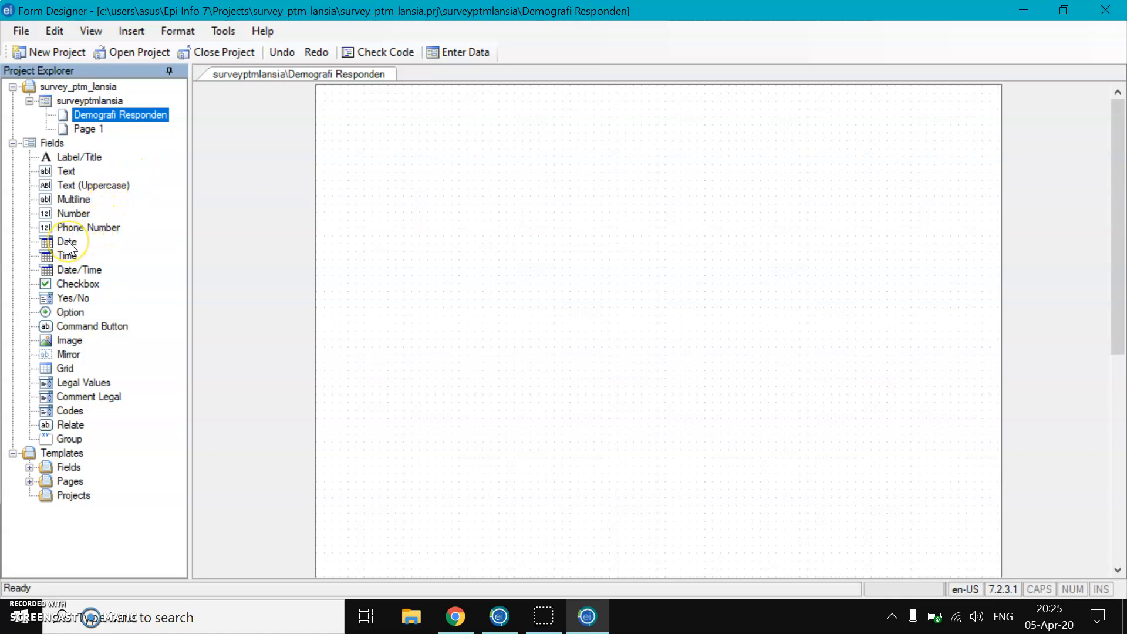
# Add a Date field with the prompt "Tanggal Lahir" to the Demografi Responden page and move it near the page's upper-left corner
pyautogui.moveTo(68, 245); pyautogui.dragTo(451, 184)
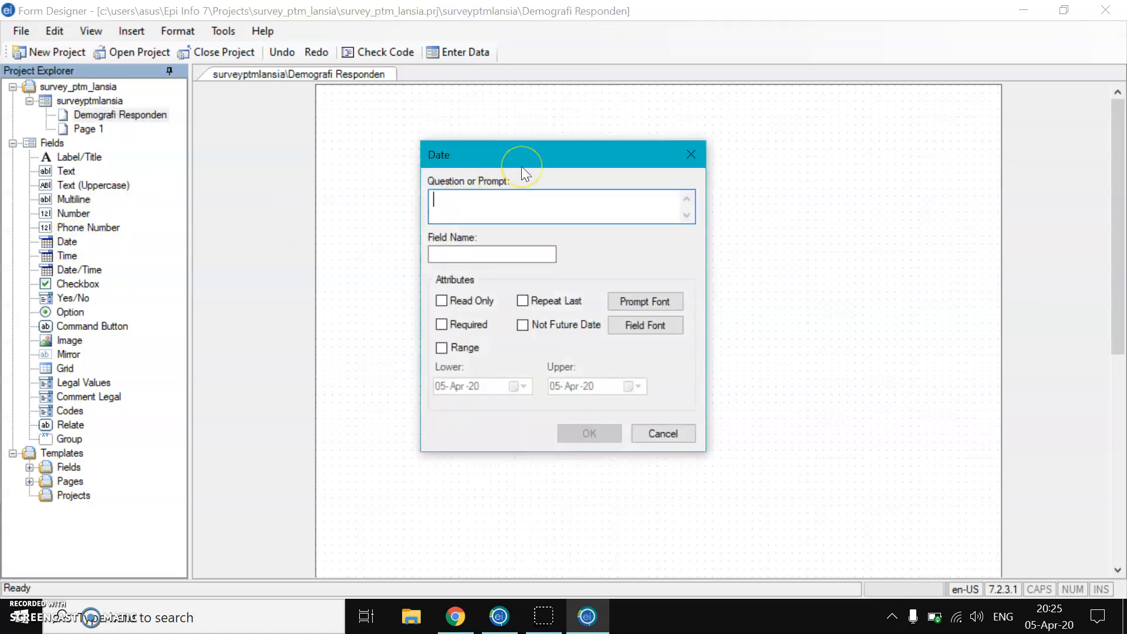
pyautogui.write('Tanggal Lahir')
pyautogui.click(520, 253)
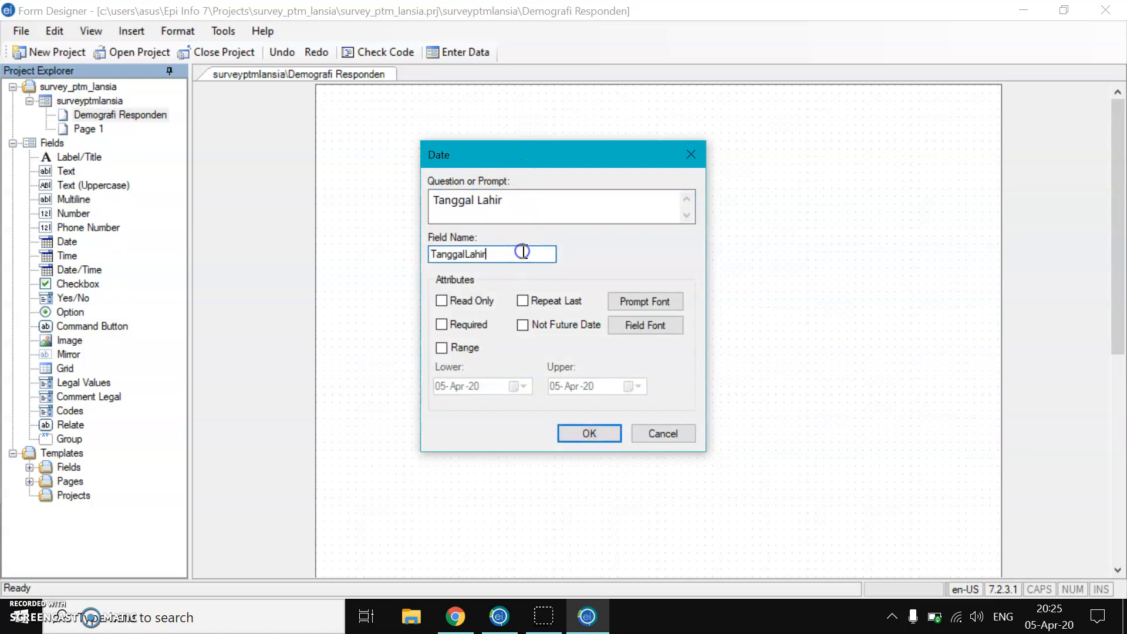
pyautogui.click(590, 435)
pyautogui.click(503, 194)
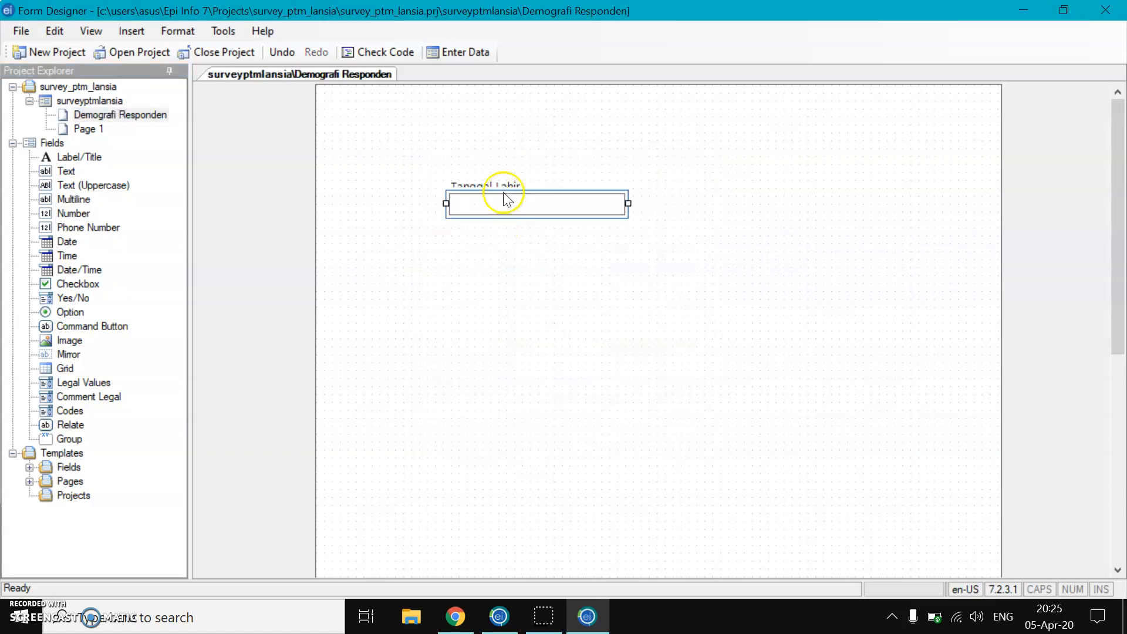
pyautogui.moveTo(493, 184); pyautogui.dragTo(417, 146)
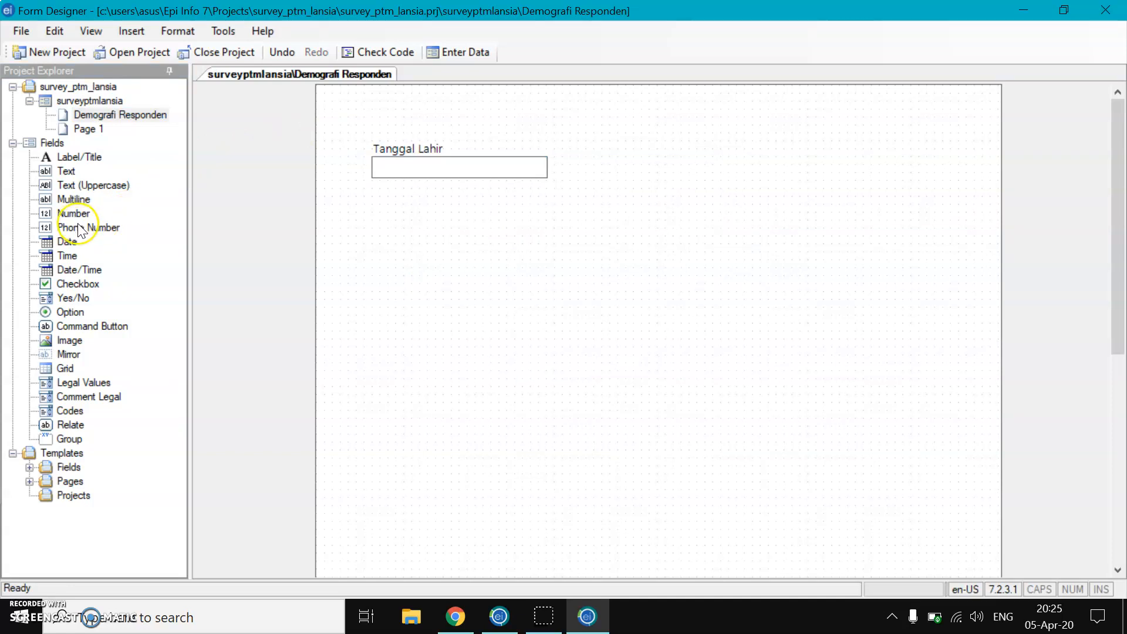
# Add a Date field with the prompt "Waktu Wawancara" and align it directly below the Tanggal Lahir field
pyautogui.moveTo(65, 244); pyautogui.dragTo(391, 211)
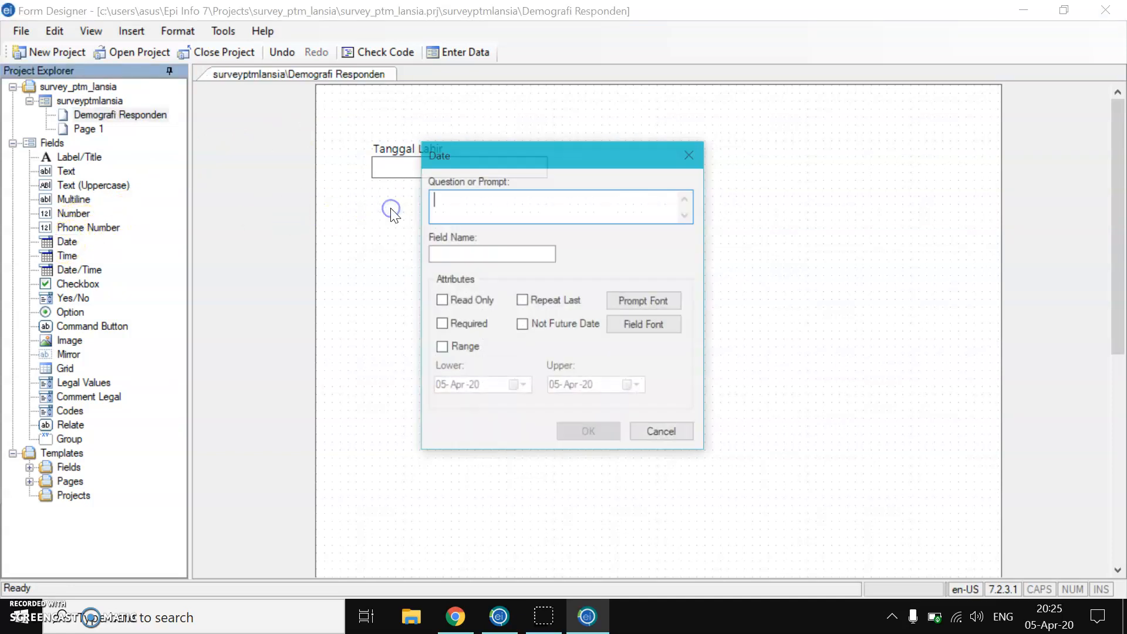
pyautogui.write('Waktu W')
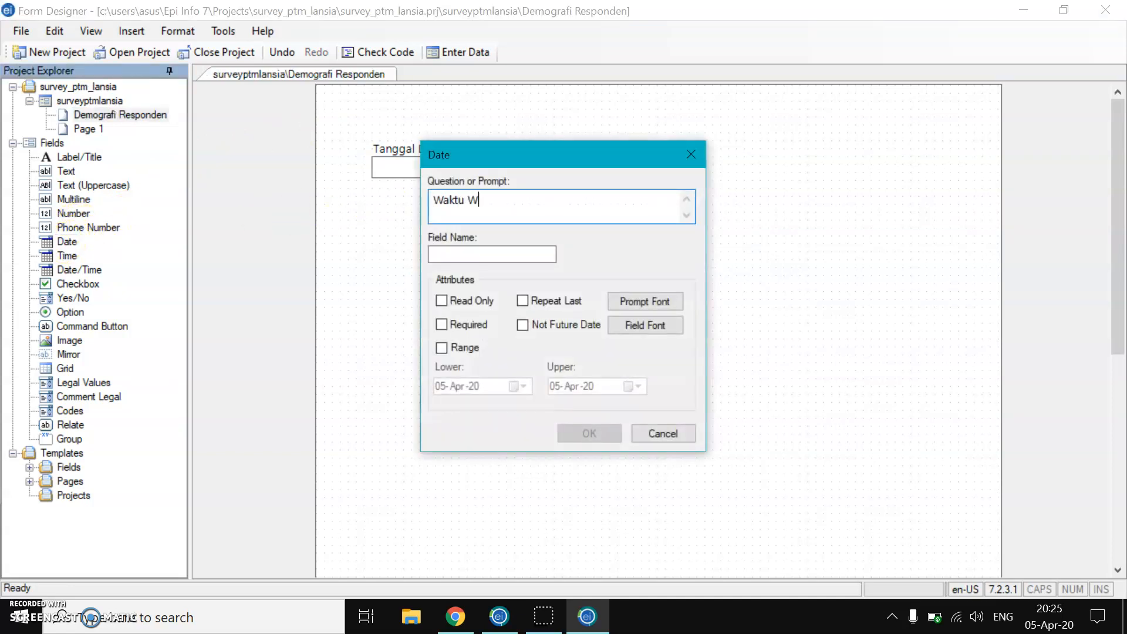
pyautogui.write('awancara')
pyautogui.click(458, 256)
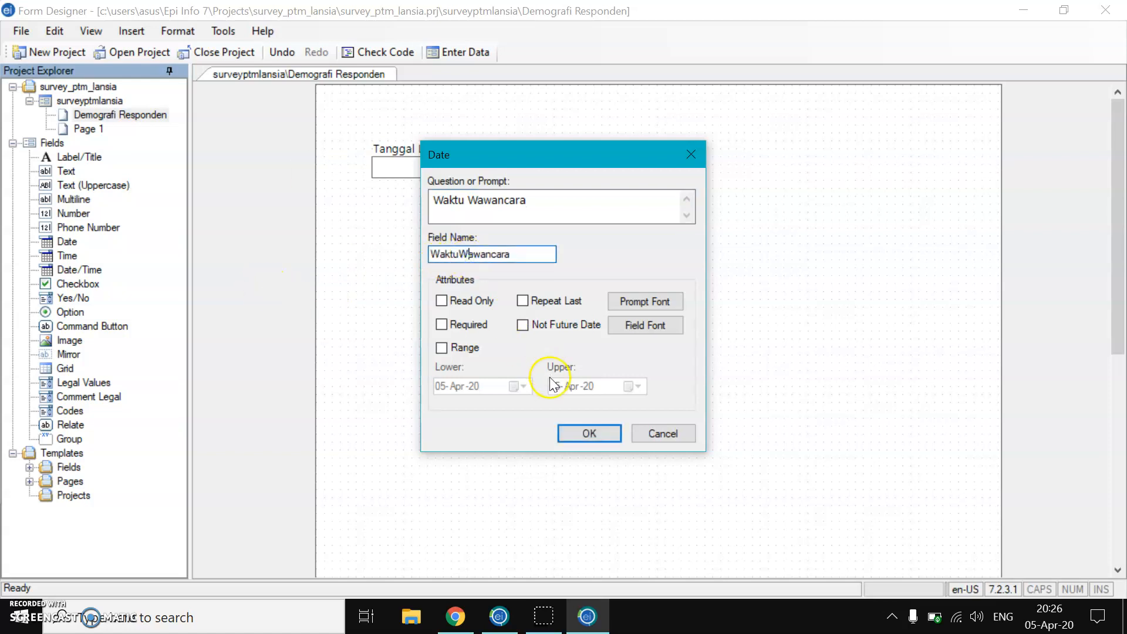
pyautogui.click(587, 433)
pyautogui.moveTo(452, 208); pyautogui.dragTo(433, 200)
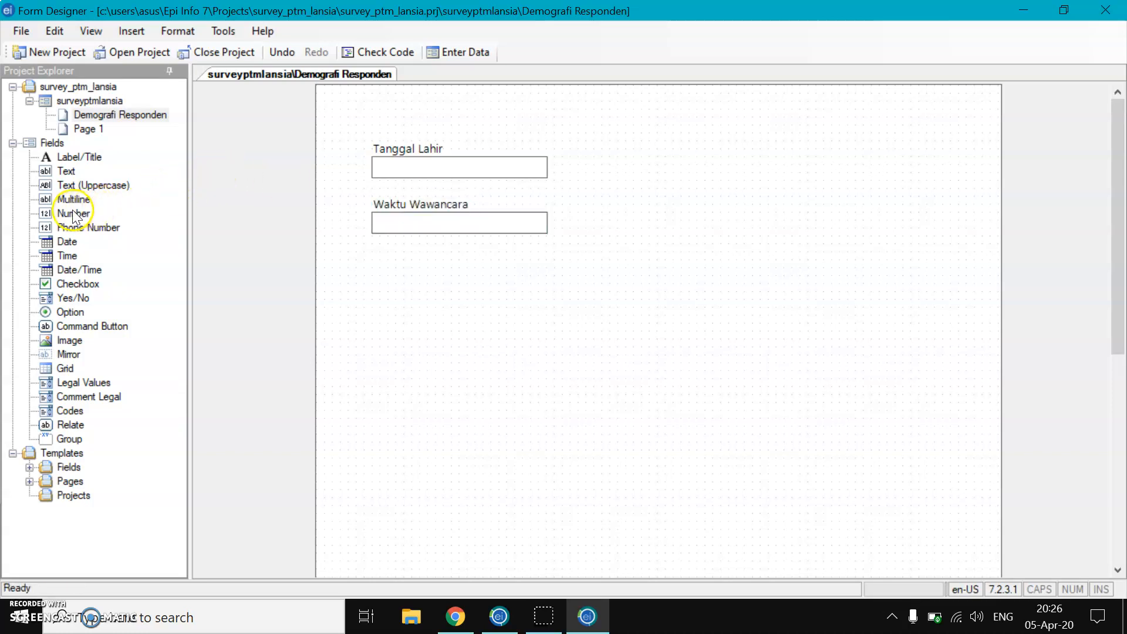
# Add a Number field with prompt "Umur", field name Umur1 and pattern ##, and align it below the Waktu Wawancara field
pyautogui.moveTo(61, 213); pyautogui.dragTo(389, 259)
pyautogui.write('Umur')
pyautogui.click(546, 276)
pyautogui.press('BackSpace')
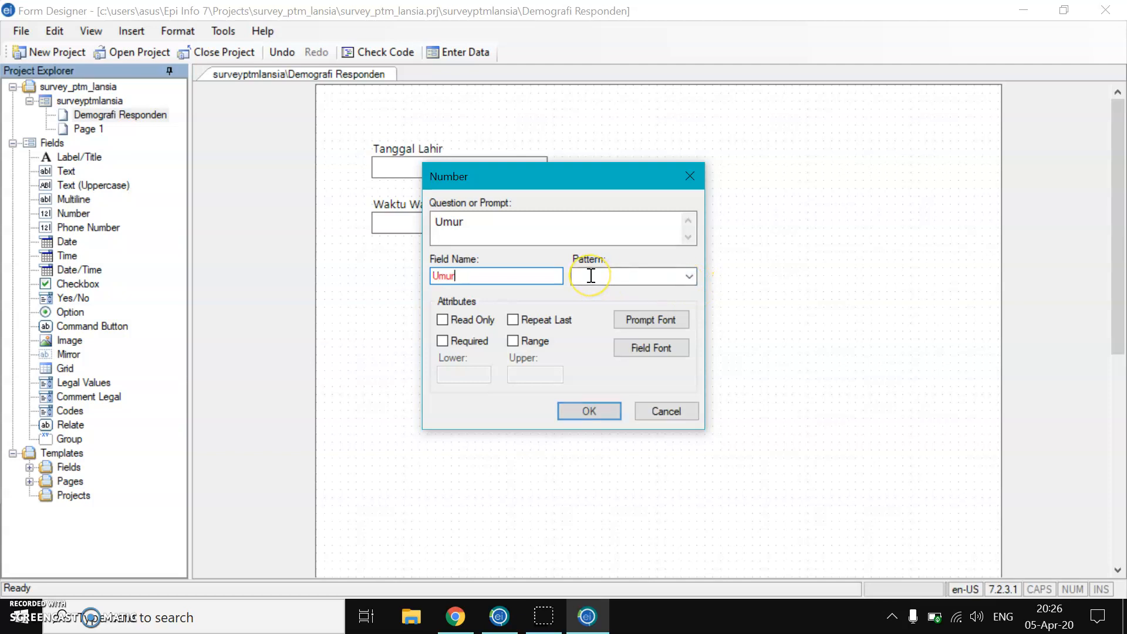
pyautogui.write('1')
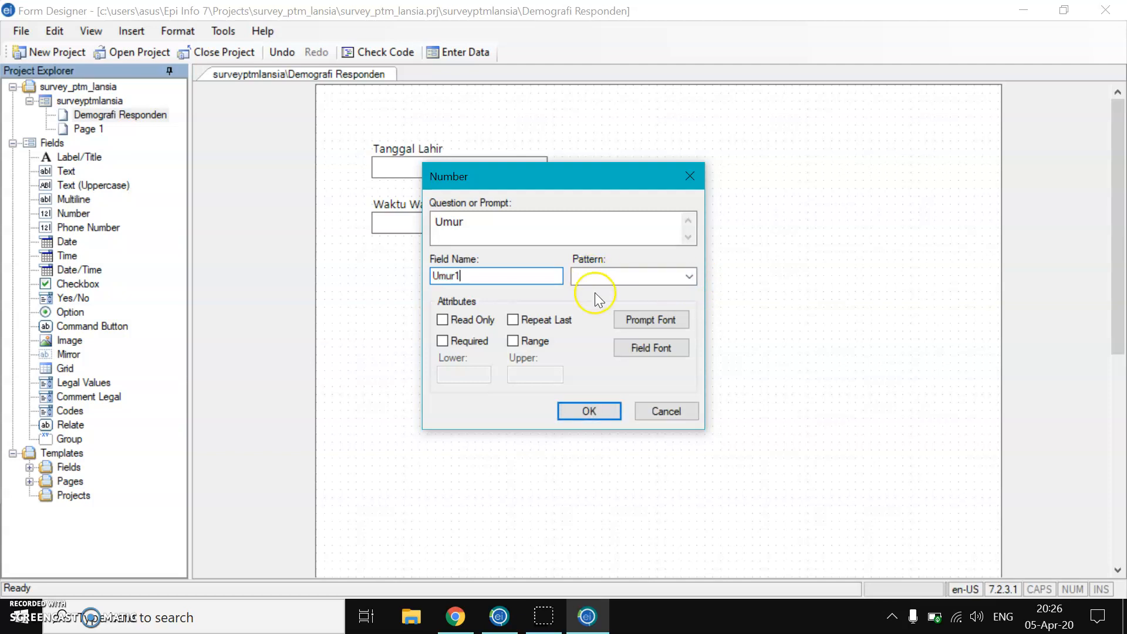
pyautogui.click(689, 277)
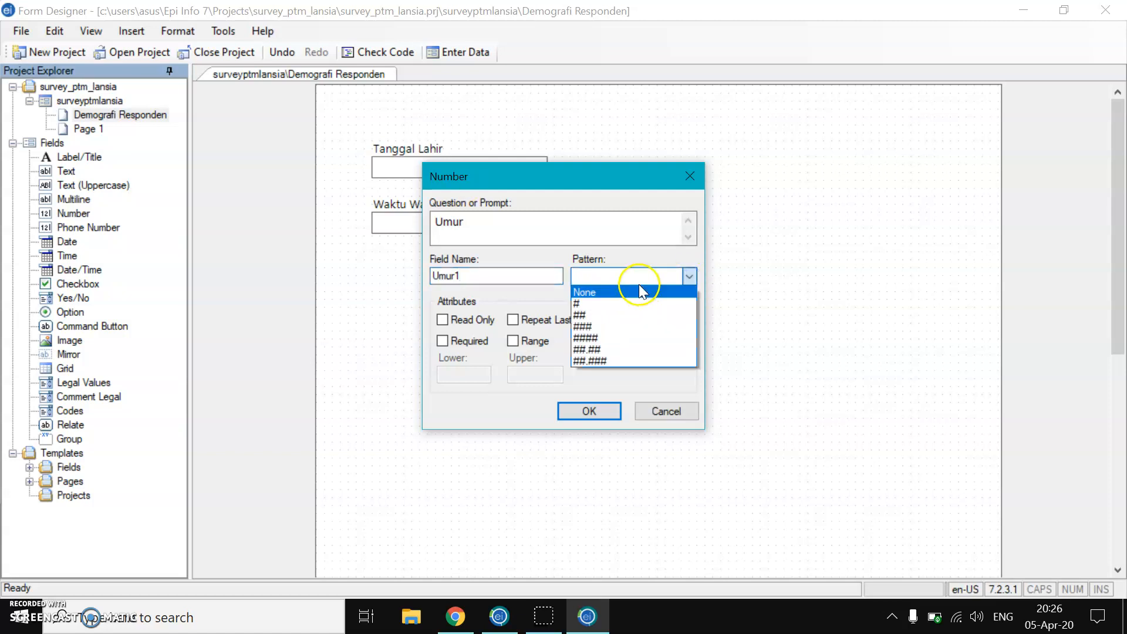
pyautogui.click(601, 315)
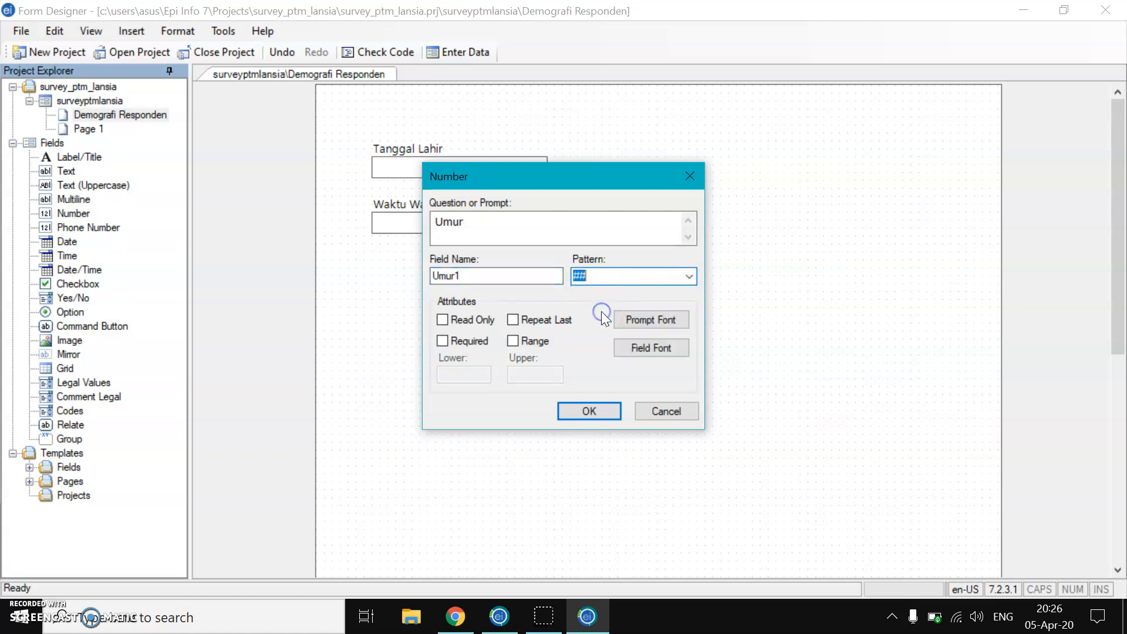
pyautogui.click(599, 411)
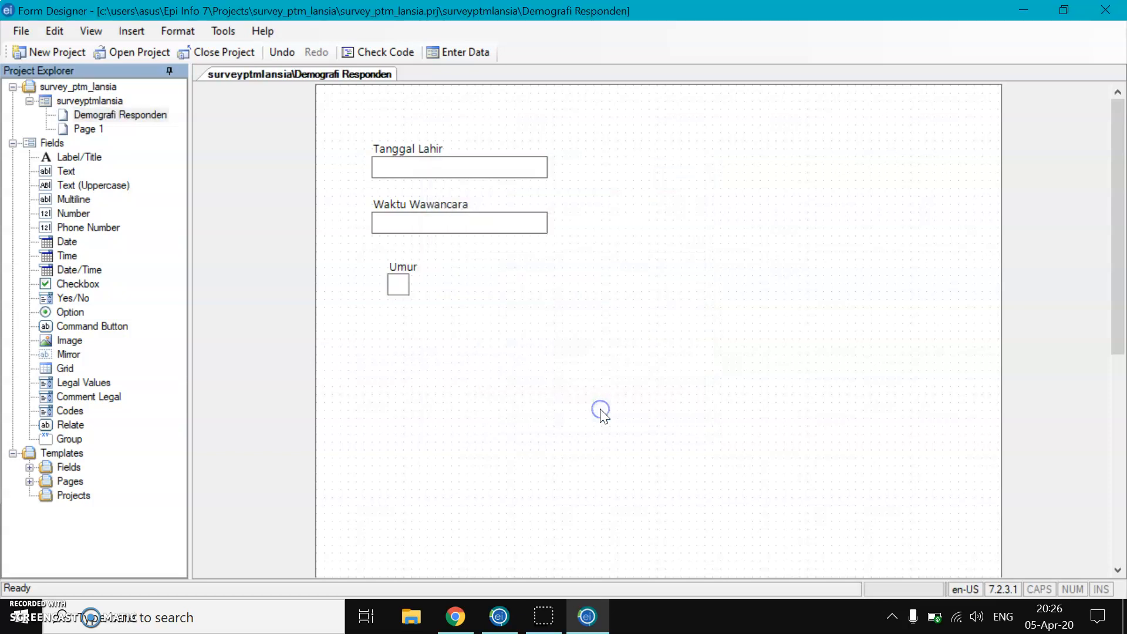
pyautogui.click(409, 259)
pyautogui.moveTo(383, 257); pyautogui.dragTo(381, 253)
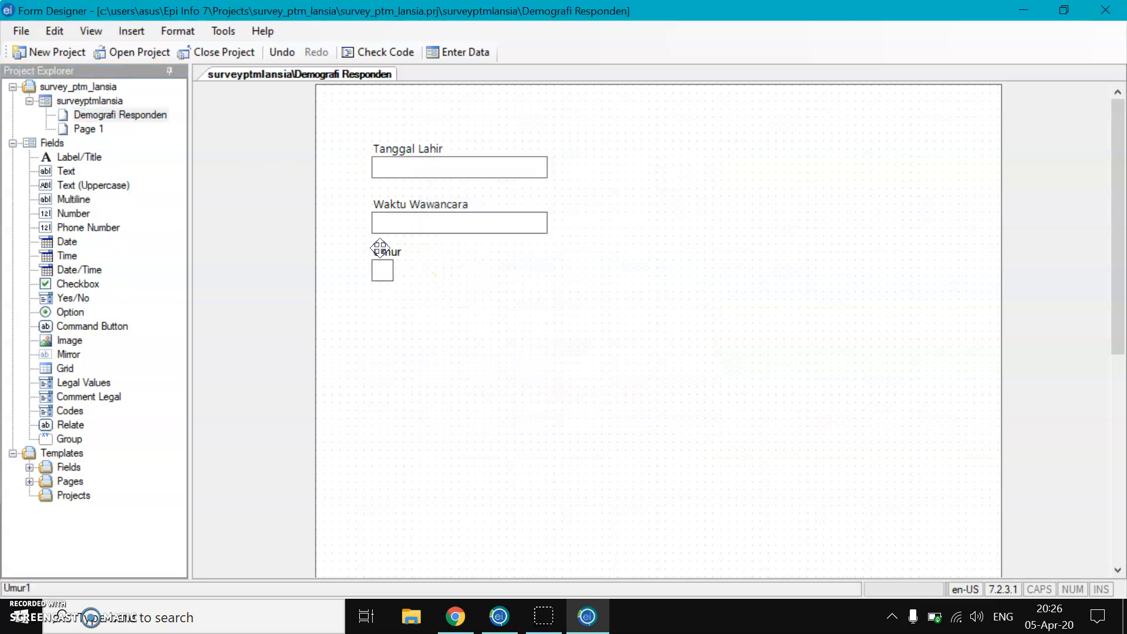
# Create the data table surveyptmlansia with starting ID 1 and open the form for data entry
pyautogui.click(463, 57)
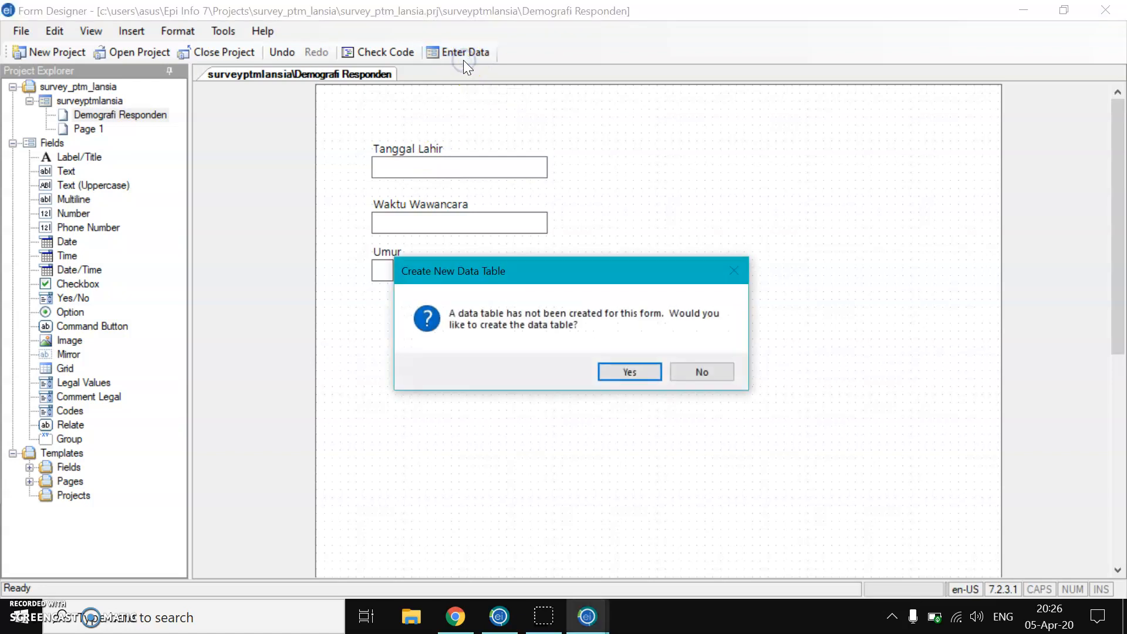
pyautogui.click(620, 372)
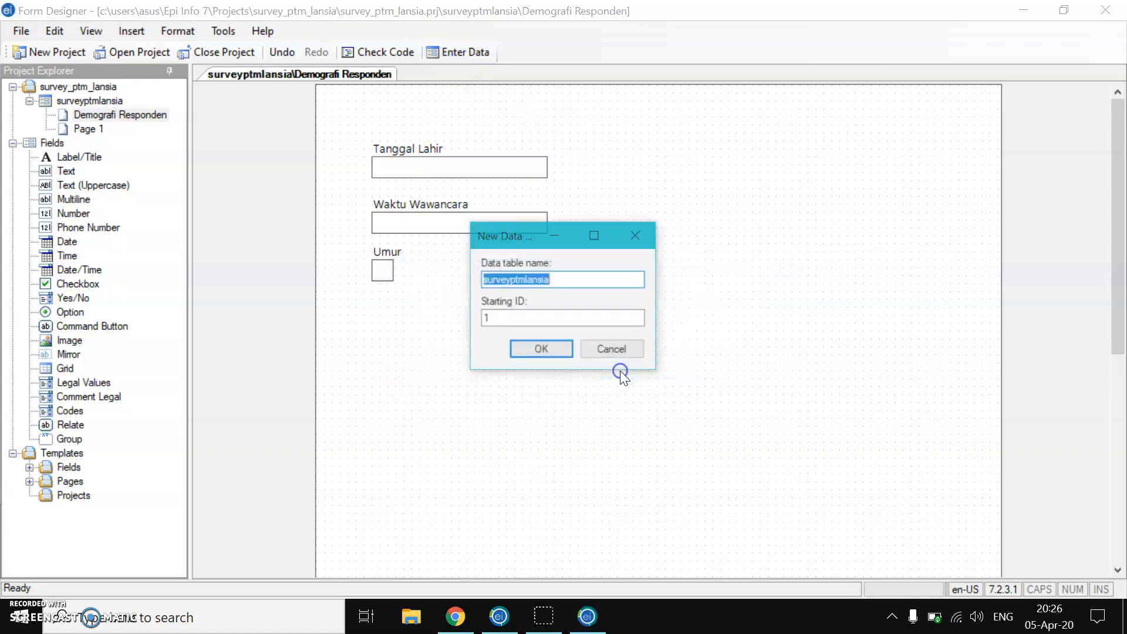
pyautogui.click(541, 349)
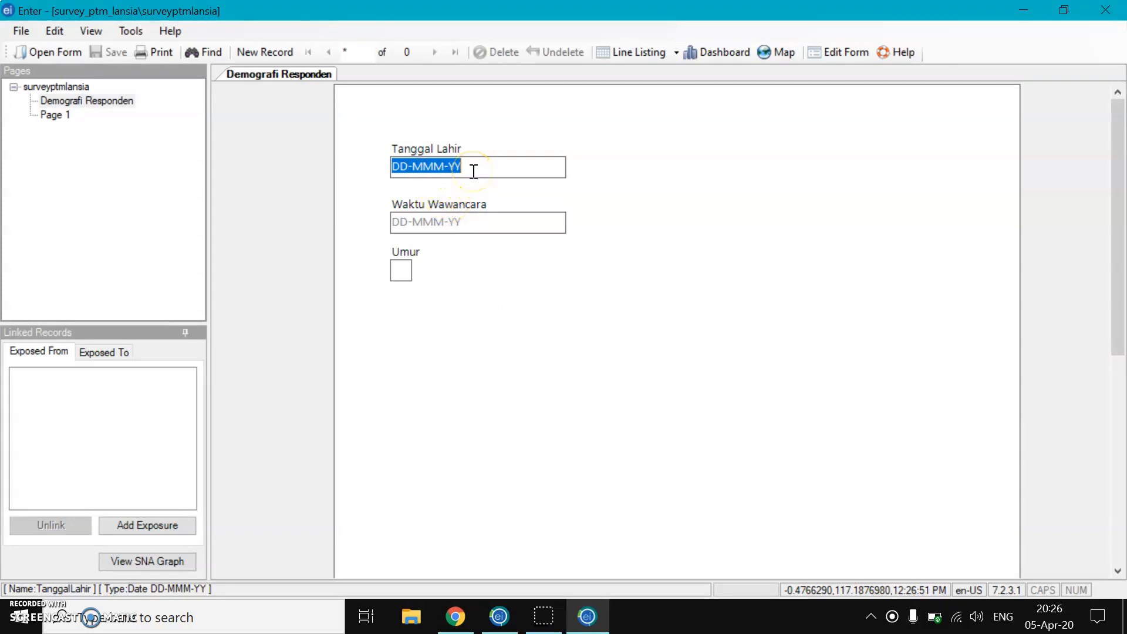
# Choose the respondent's date of birth from the calendar of the Tanggal Lahir field
pyautogui.click(470, 169)
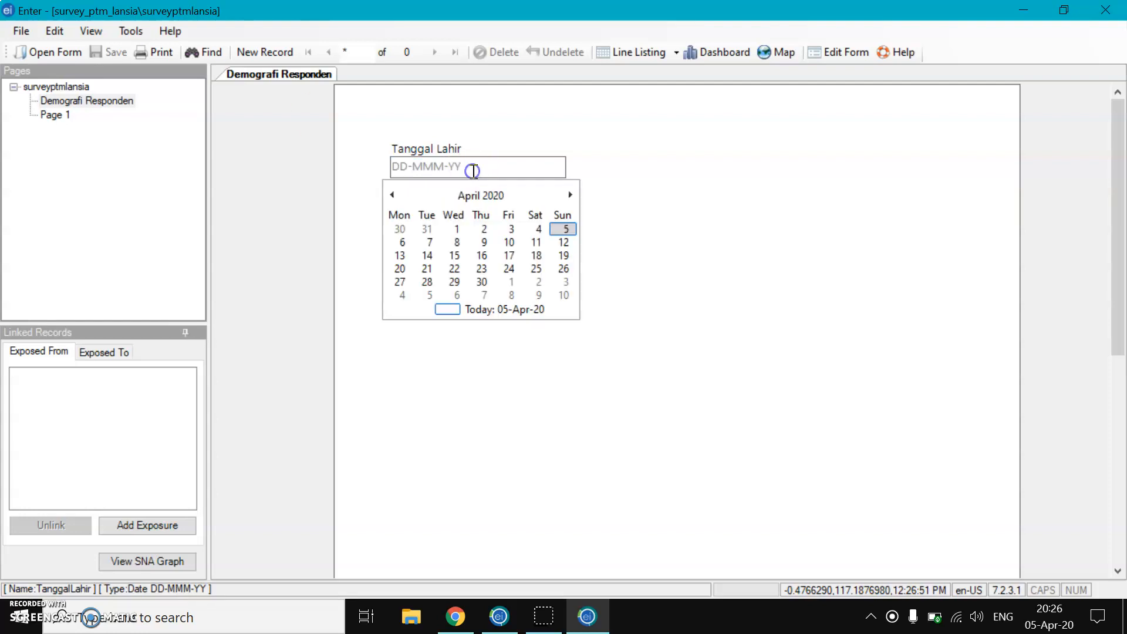
pyautogui.click(478, 195)
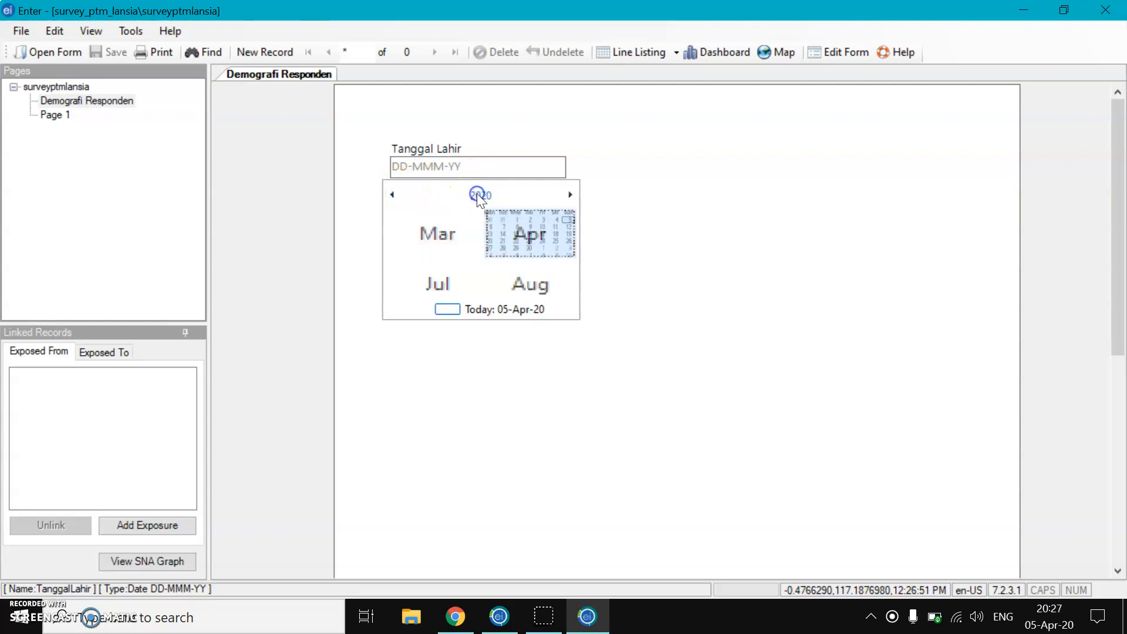
pyautogui.click(478, 196)
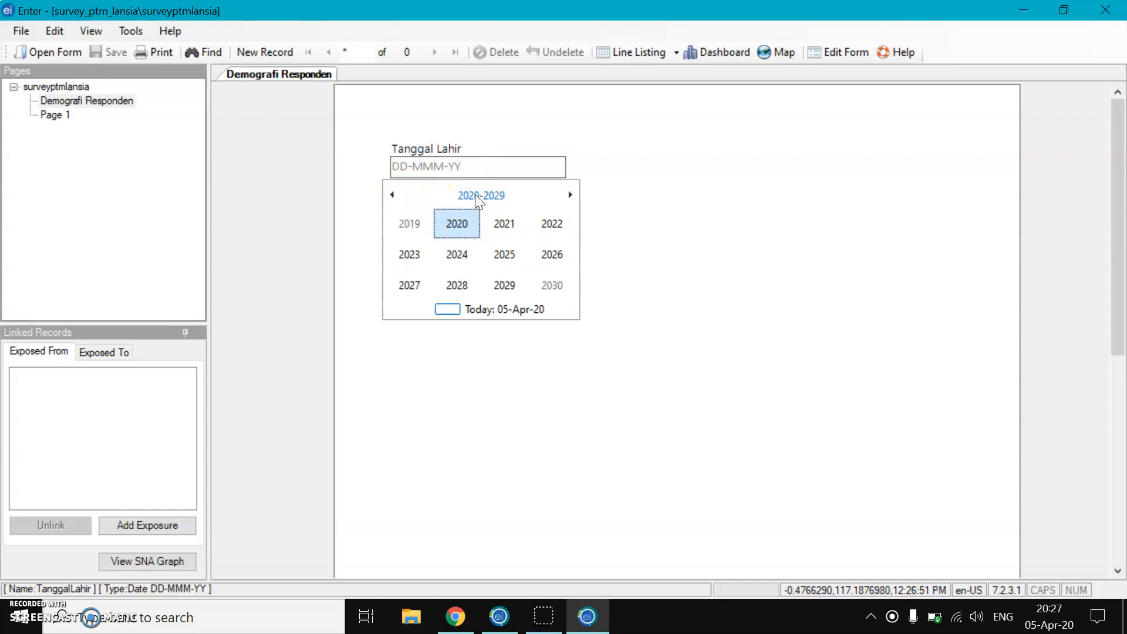
pyautogui.click(480, 196)
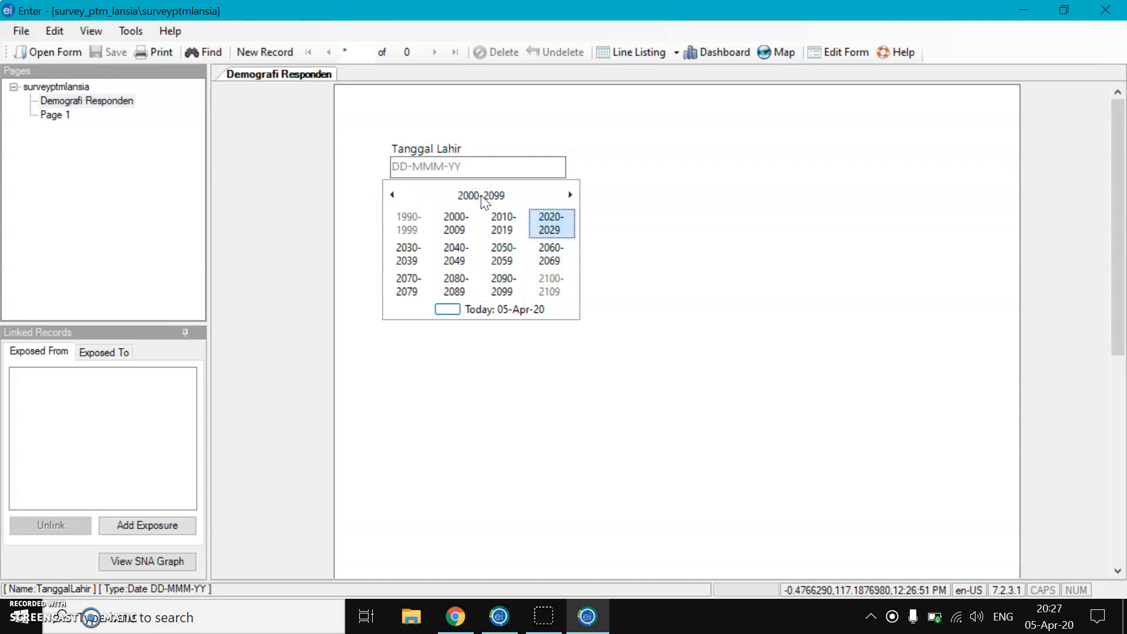
pyautogui.click(408, 224)
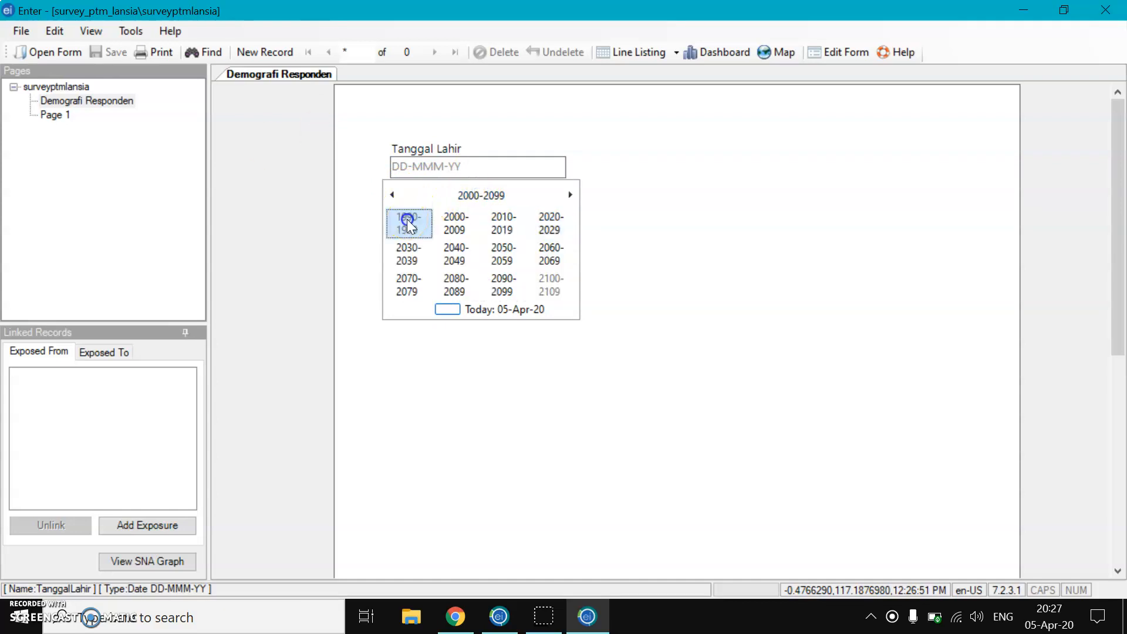
pyautogui.click(407, 224)
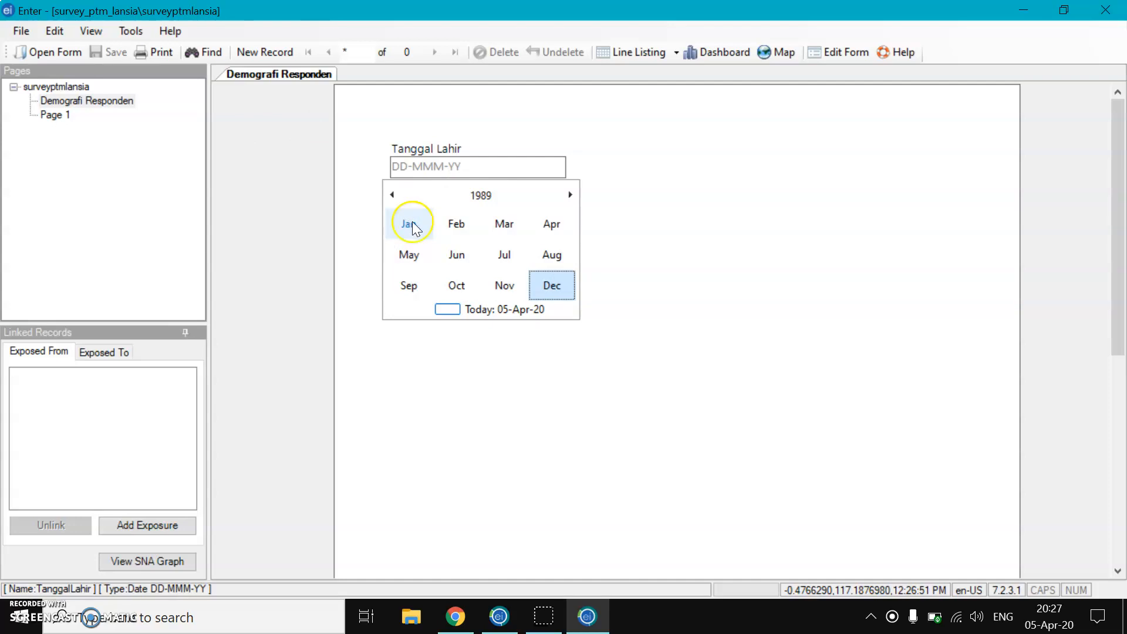
pyautogui.click(482, 198)
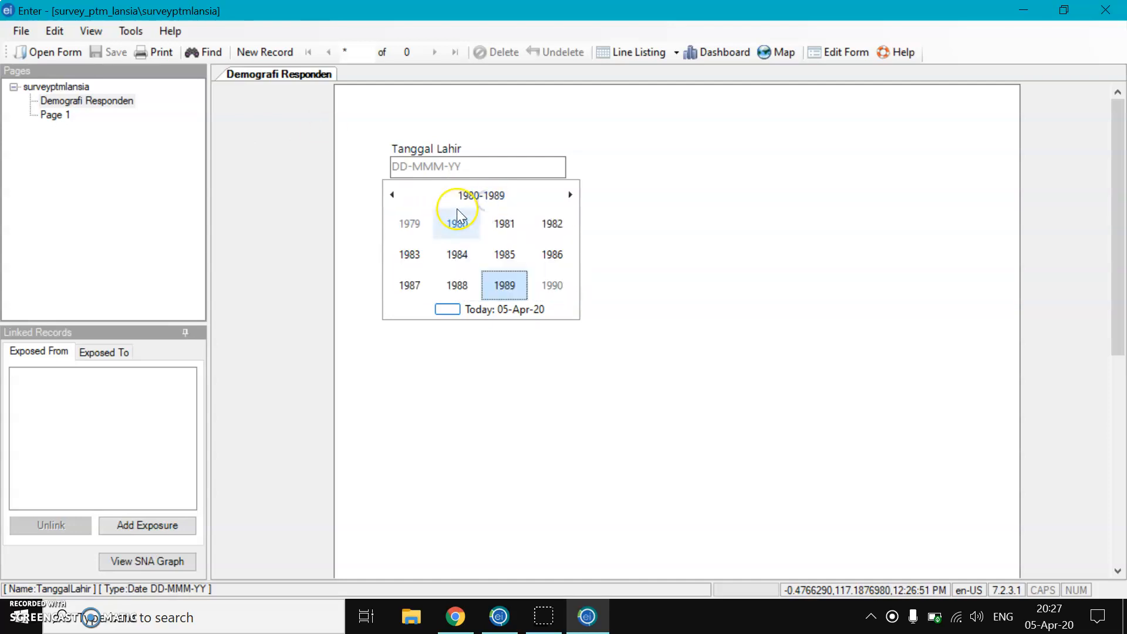
pyautogui.click(570, 196)
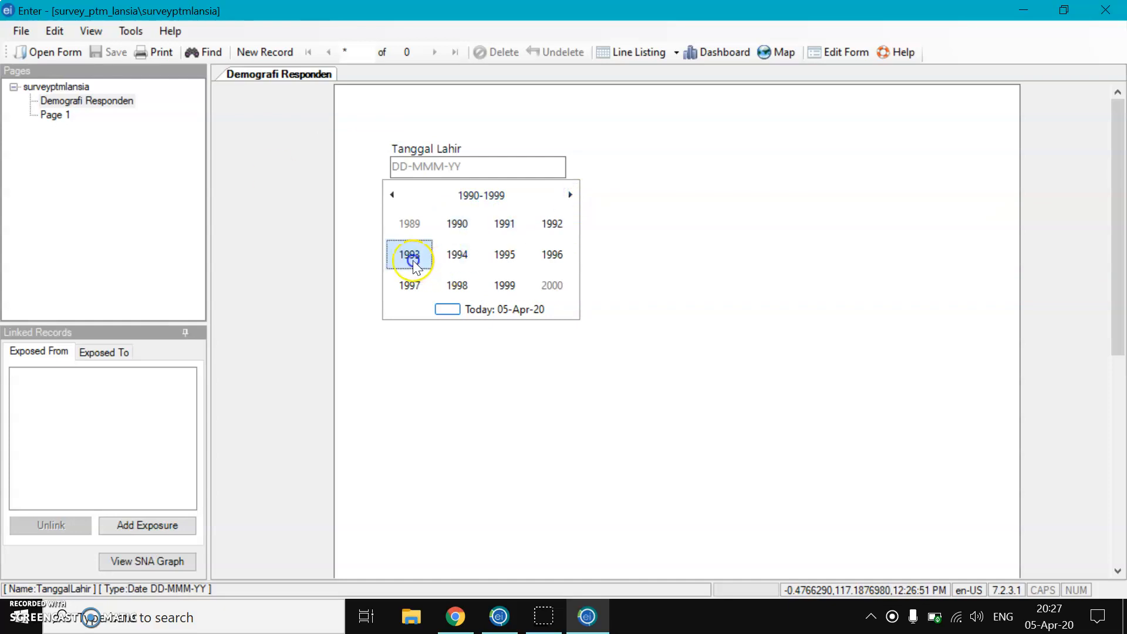
pyautogui.click(409, 257)
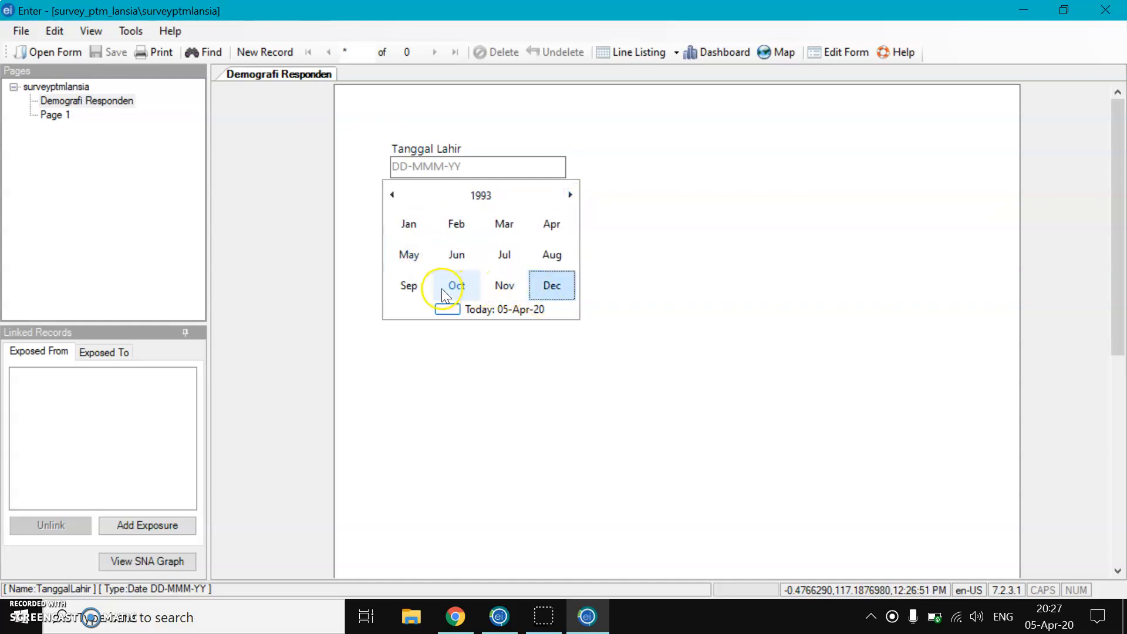
pyautogui.click(457, 285)
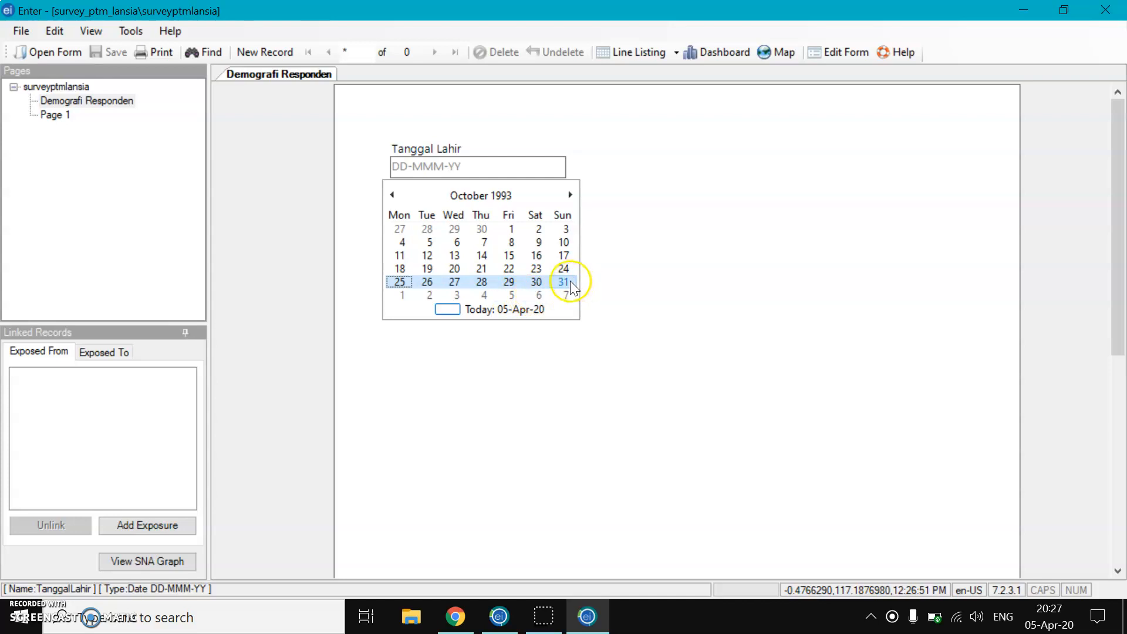
pyautogui.click(563, 281)
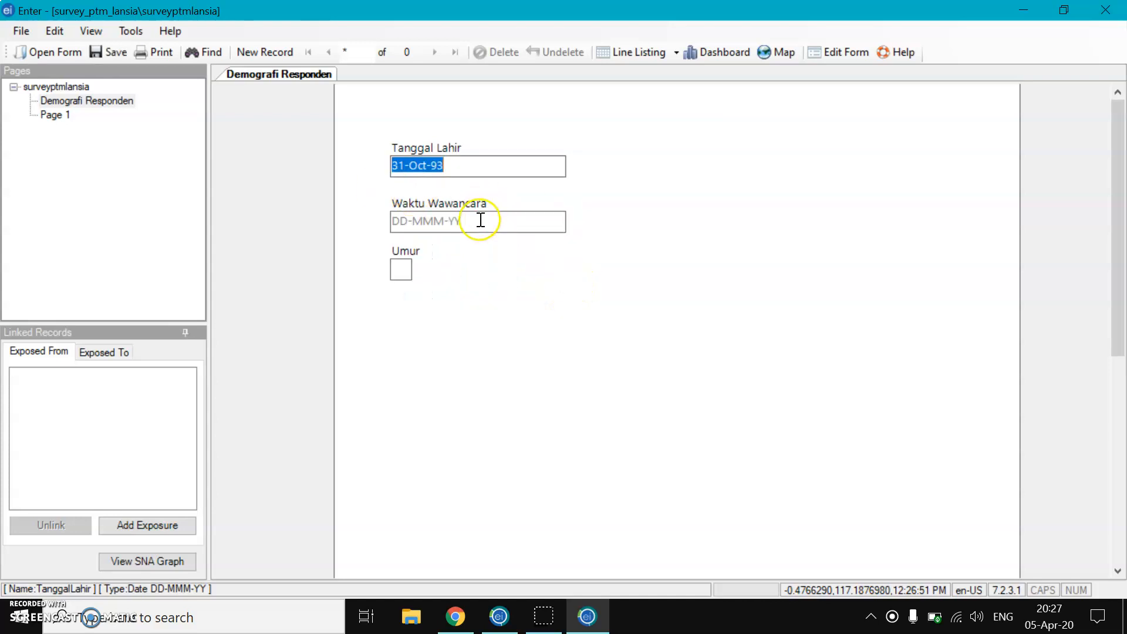
# Set Waktu Wawancara to today's date, 05-Apr-20, and move on to the Umur field
pyautogui.click(478, 220)
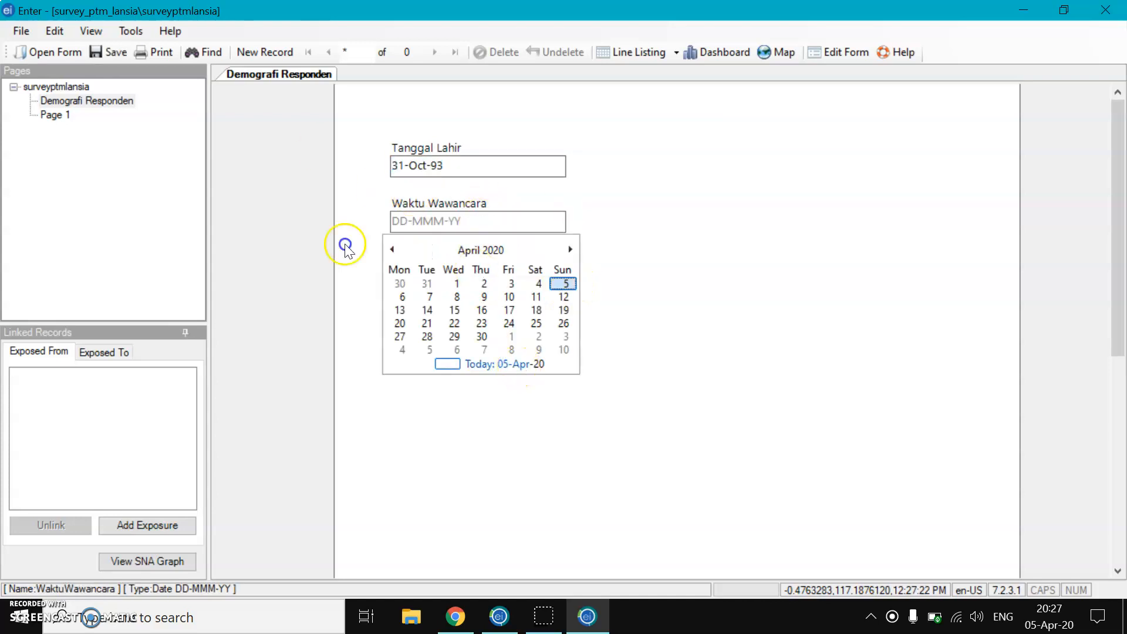
pyautogui.click(506, 365)
pyautogui.click(399, 270)
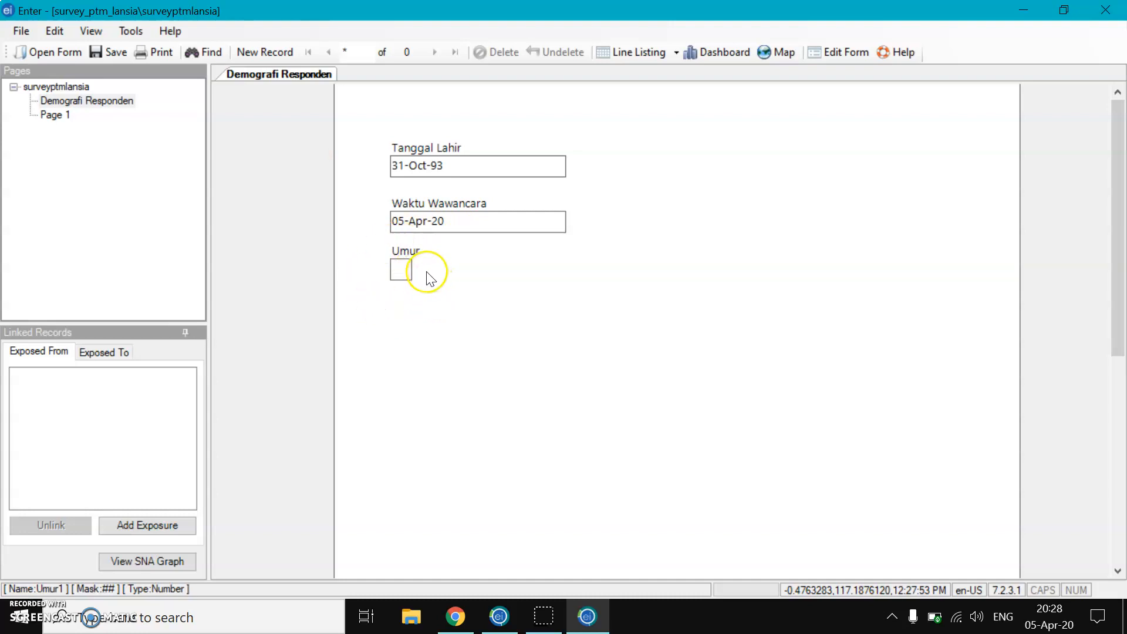
# Return from data entry to editing the form and open its check code
pyautogui.click(839, 52)
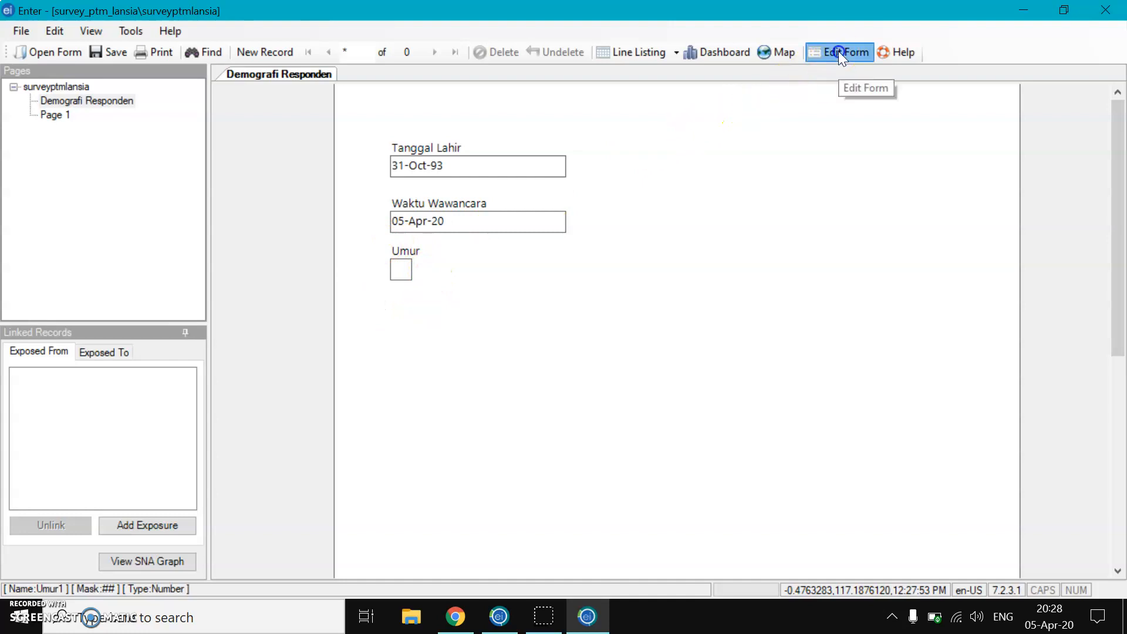
pyautogui.click(596, 369)
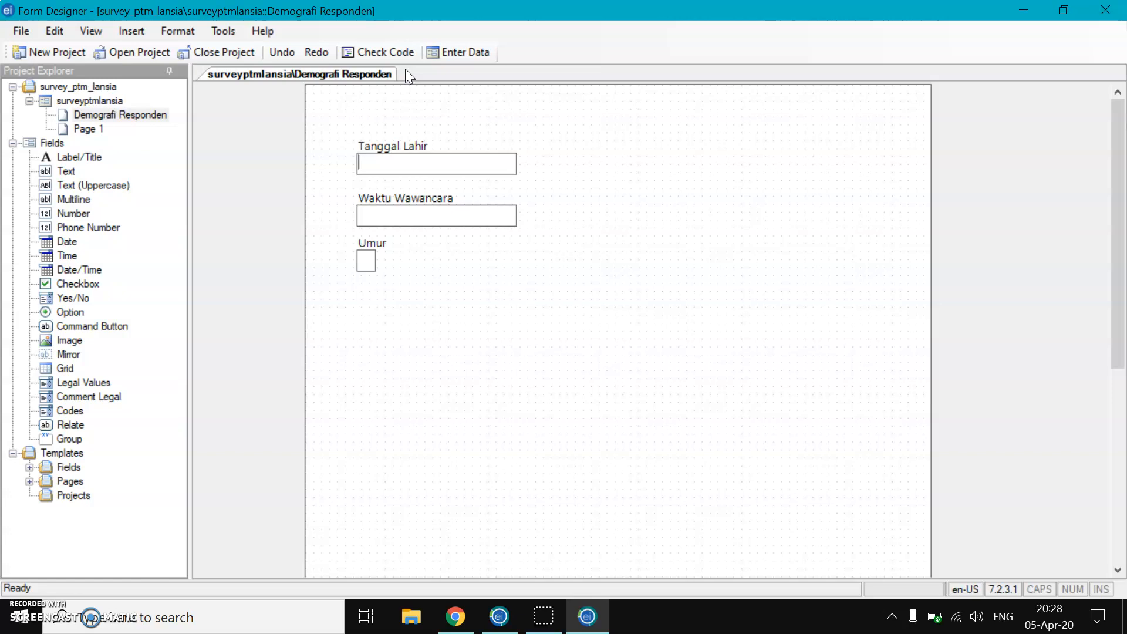
pyautogui.click(379, 51)
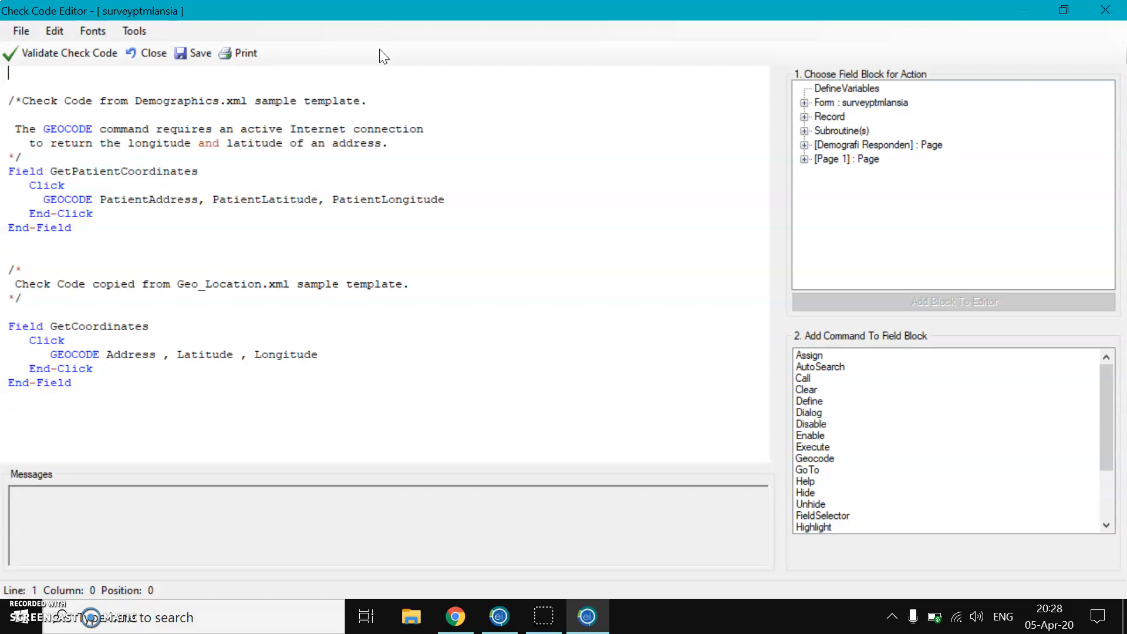
# Add a Before block for the Umur1 field of the Demografi Responden page to the check code
pyautogui.click(804, 145)
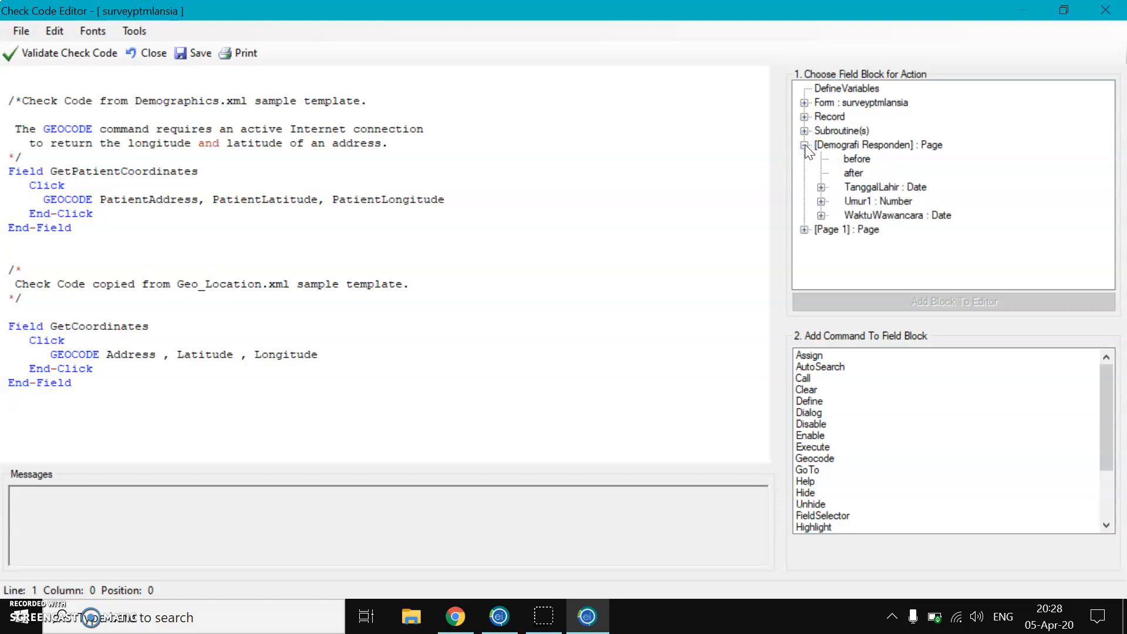
pyautogui.click(857, 201)
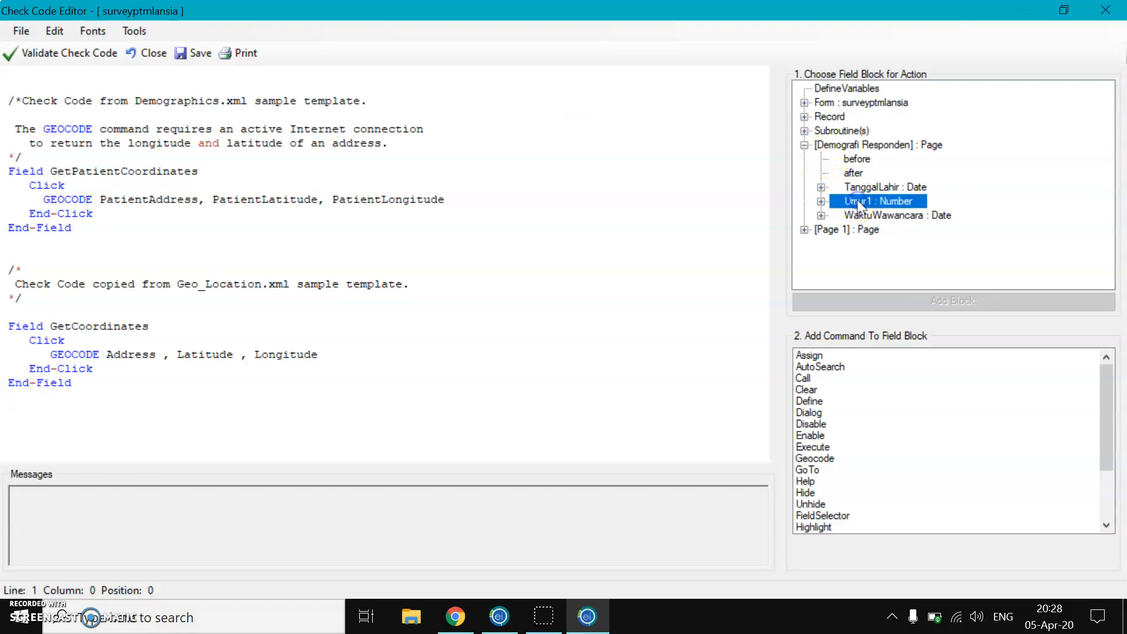
pyautogui.click(820, 201)
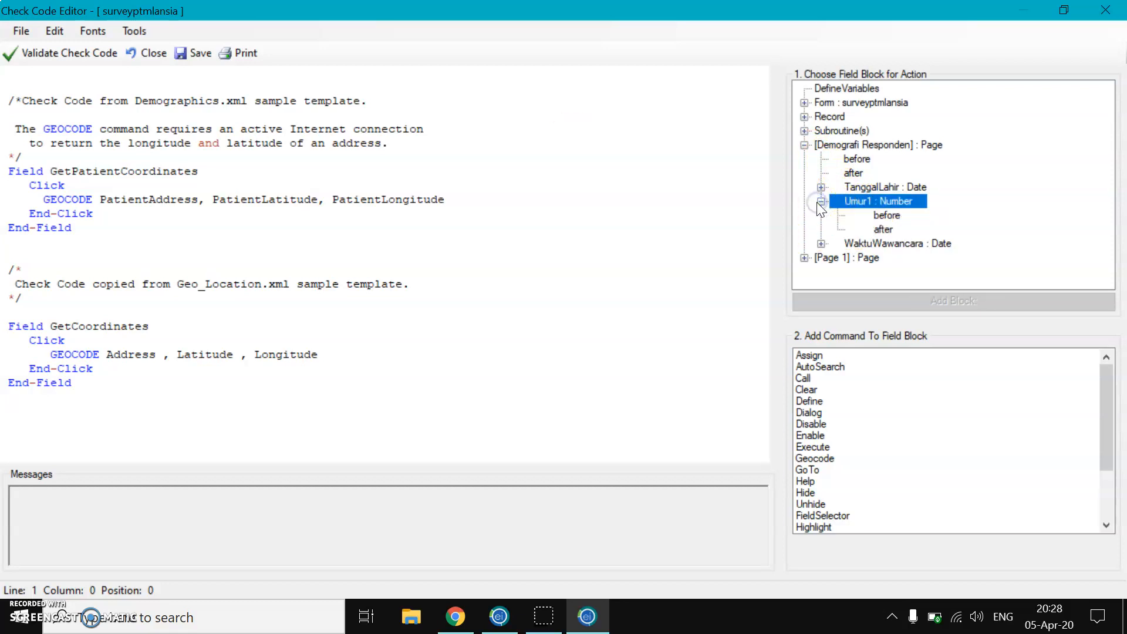
pyautogui.click(885, 215)
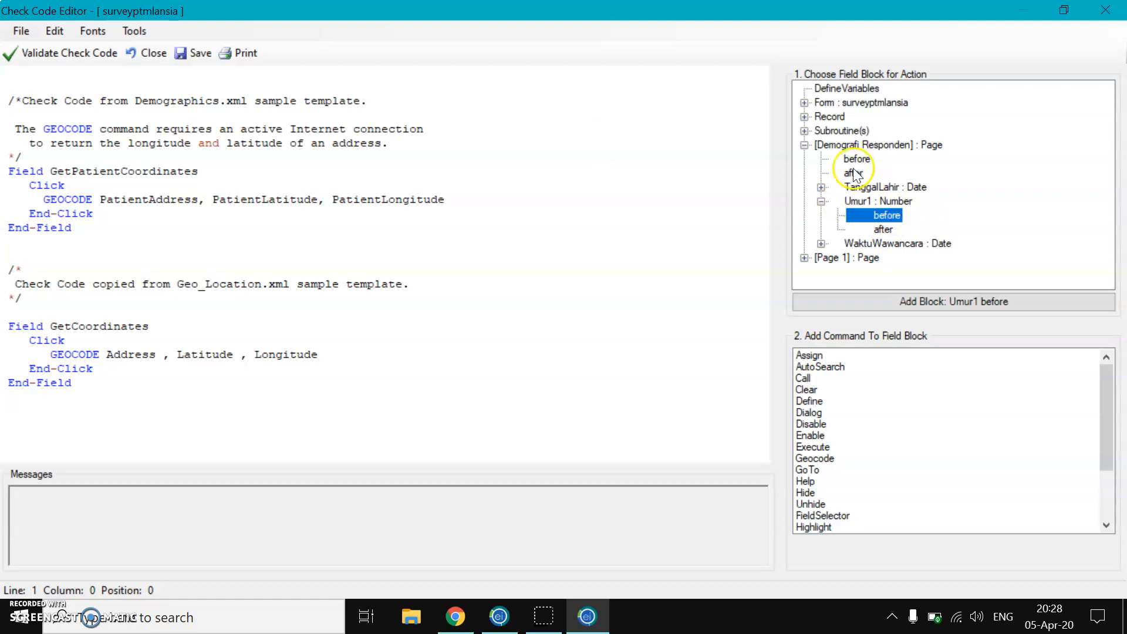
pyautogui.click(922, 297)
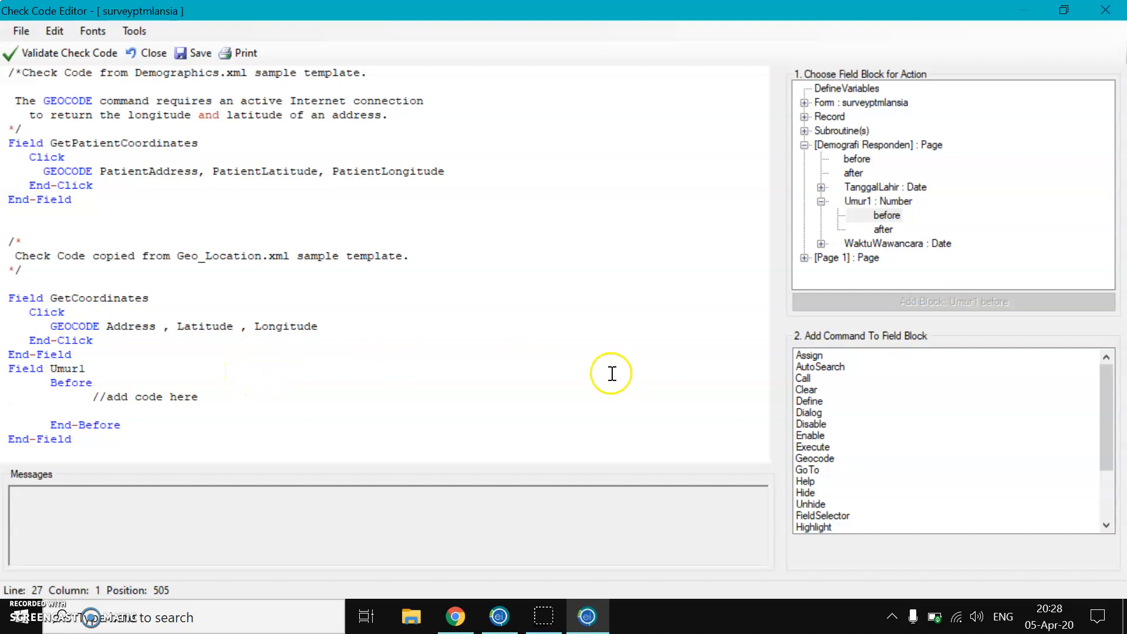
# Start an Assign command in the Umur1 Before block with Umur1 as the assigned variable
pyautogui.doubleClick(808, 355)
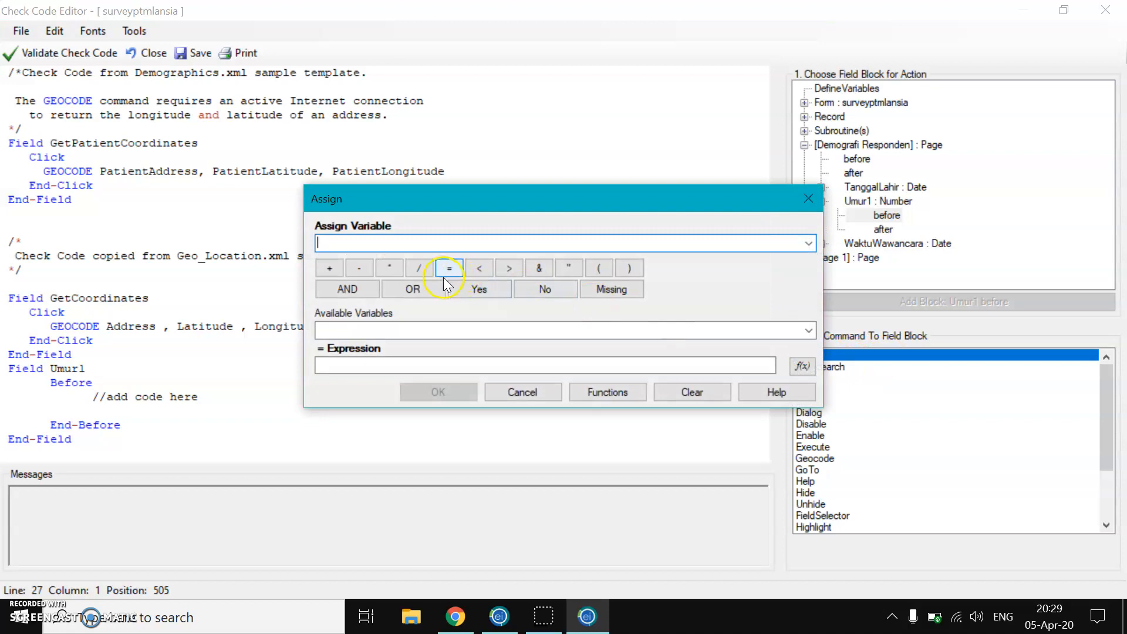
pyautogui.click(808, 244)
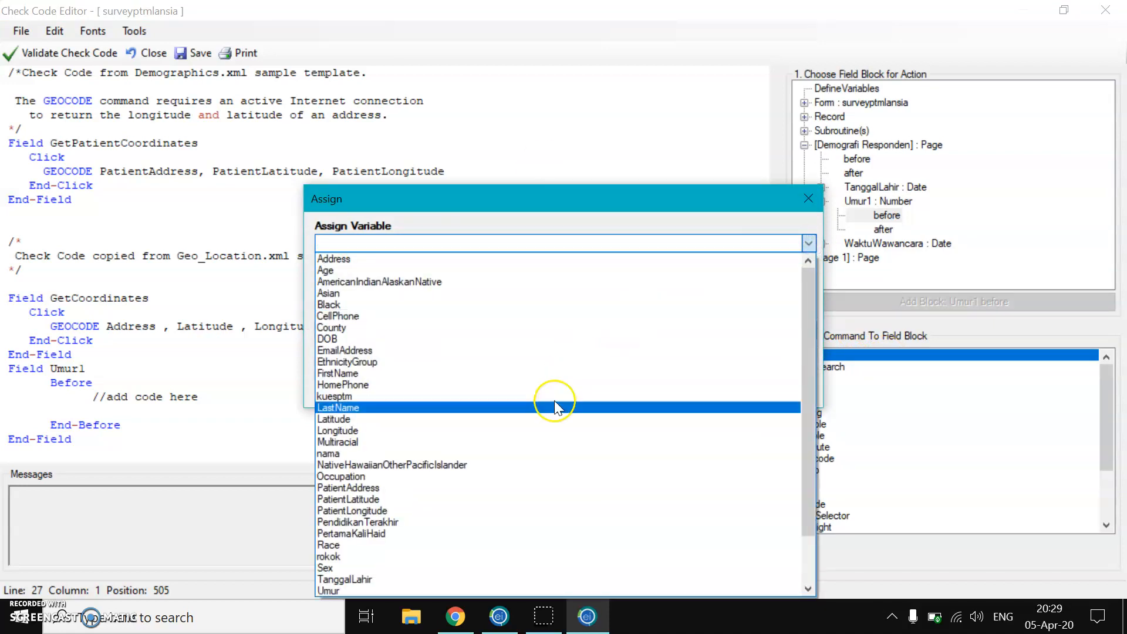
pyautogui.scroll(-2, 557, 428)
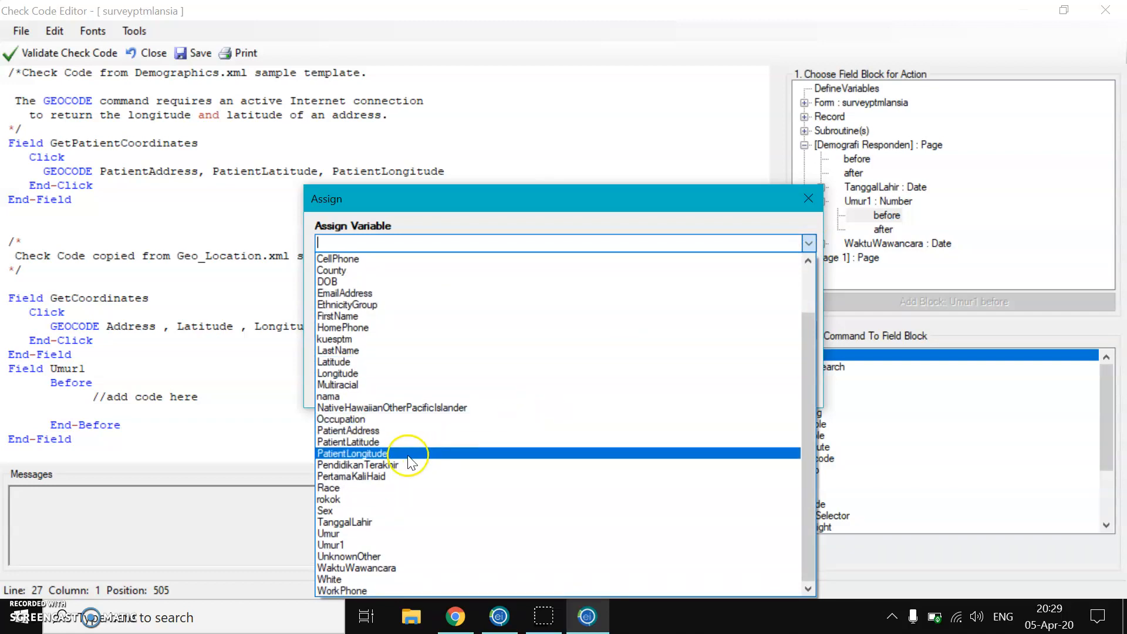
pyautogui.click(340, 545)
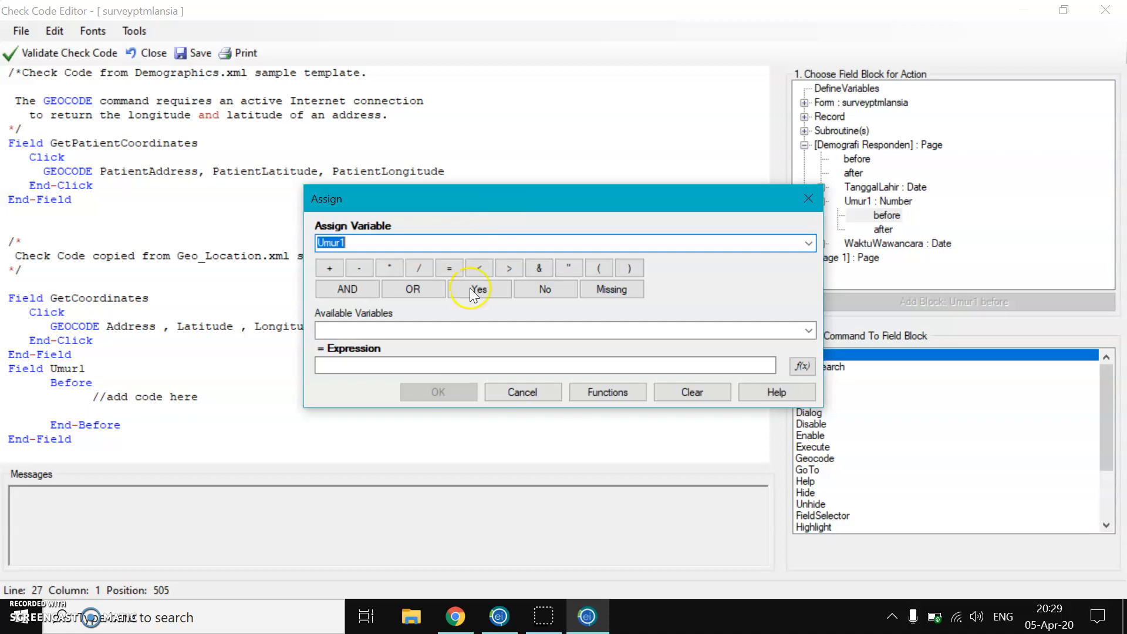
# Insert the date function YEARS into the expression of the Umur1 assignment
pyautogui.click(392, 365)
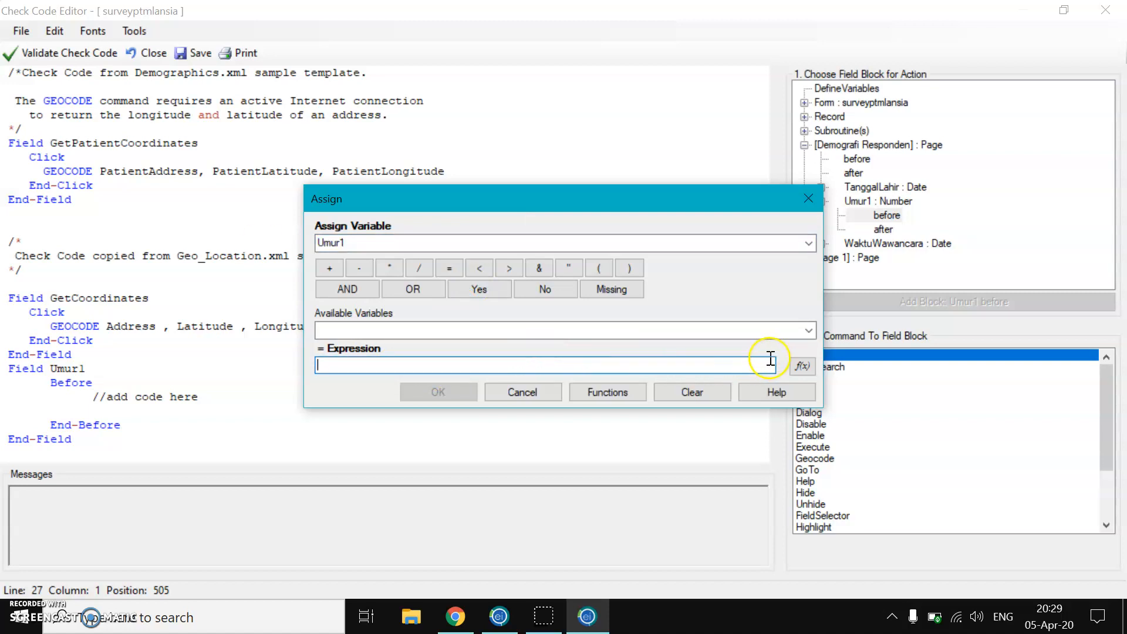
pyautogui.click(799, 368)
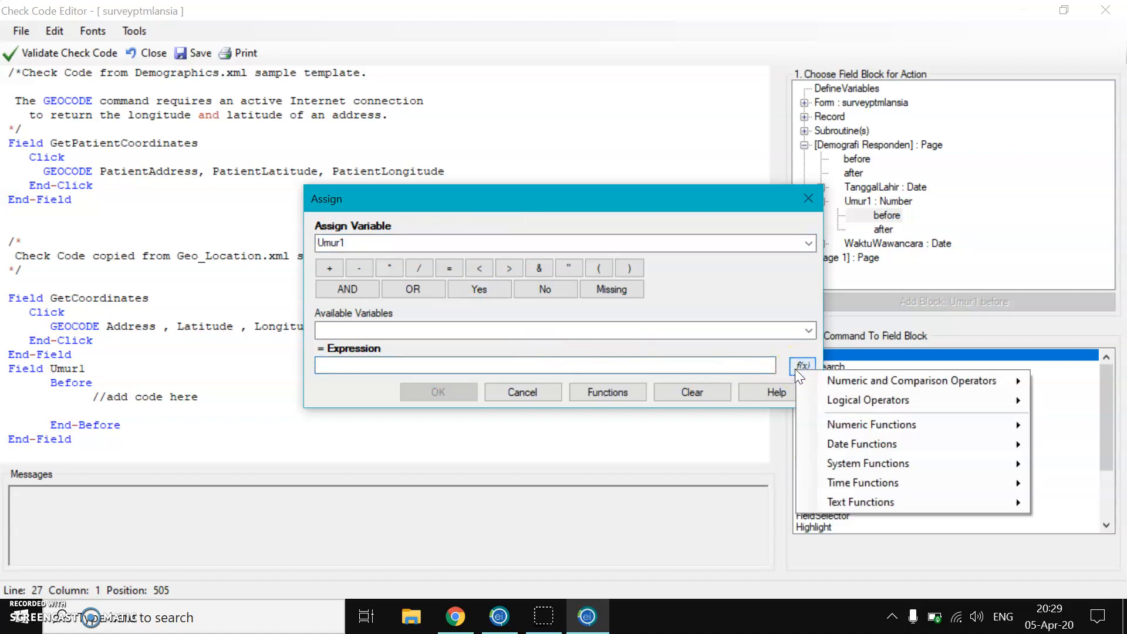
pyautogui.moveTo(797, 372)
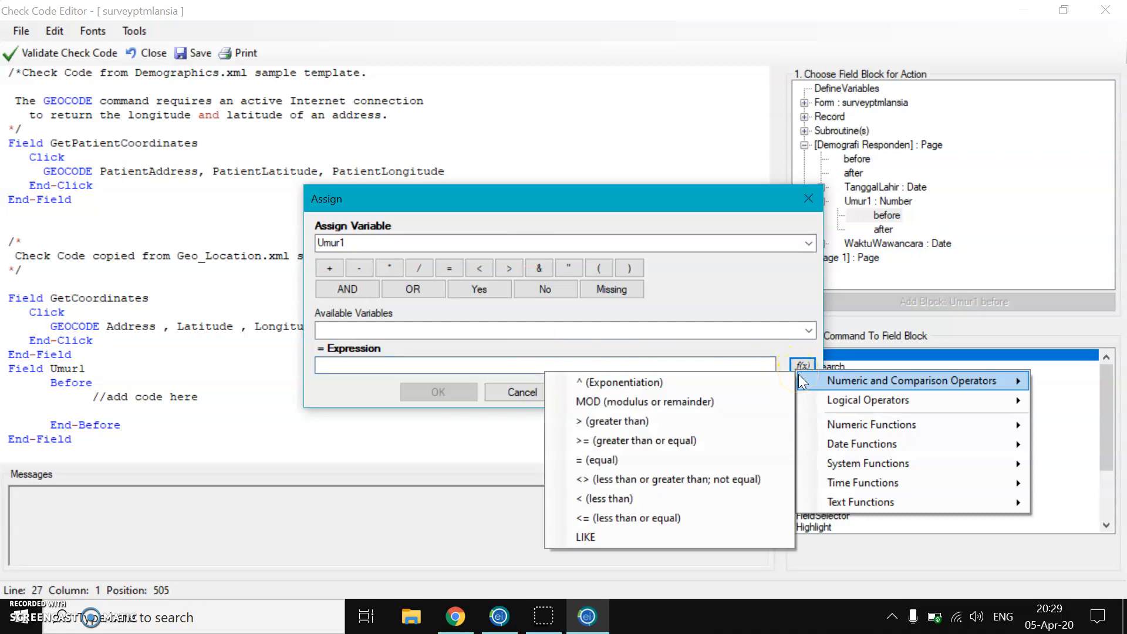
pyautogui.moveTo(875, 450)
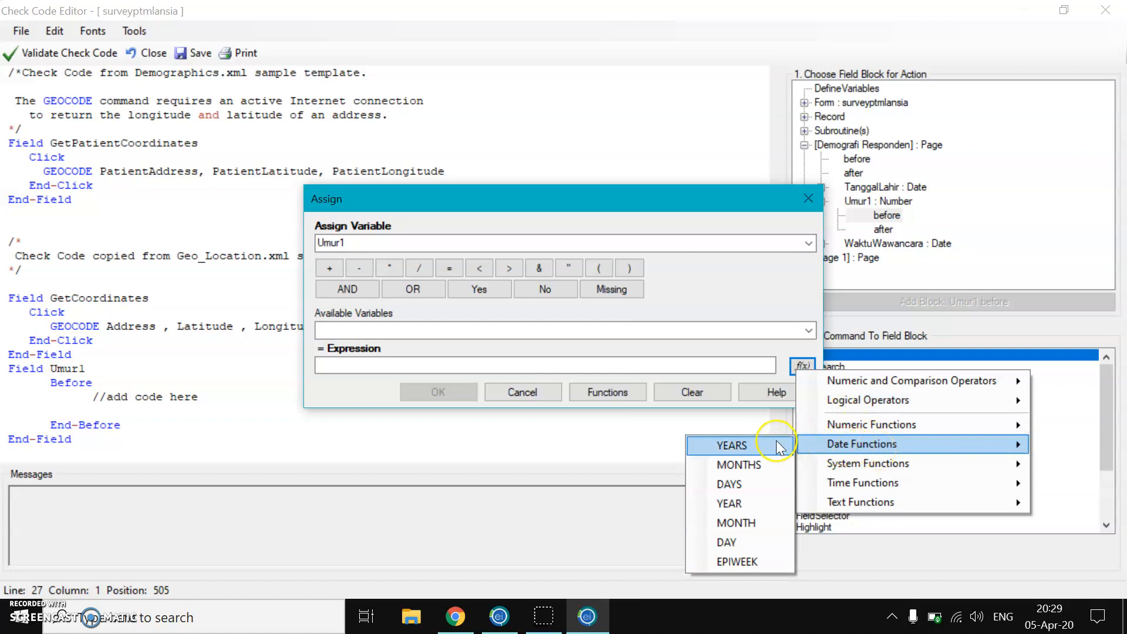
pyautogui.click(741, 446)
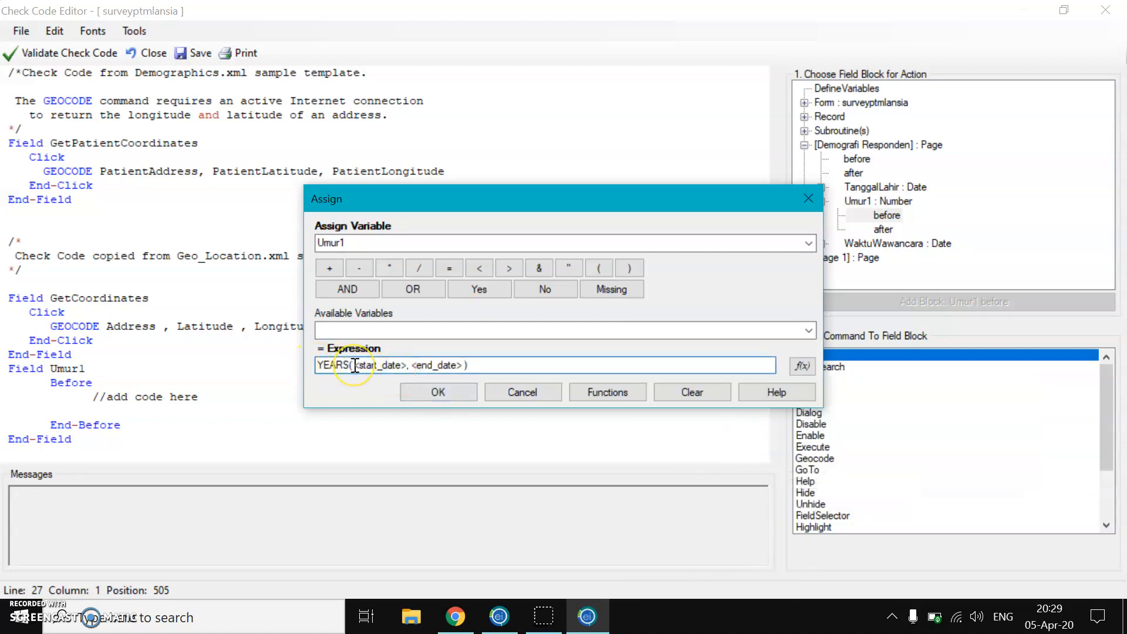
# Replace the <start_date> placeholder in the YEARS expression with the variable TanggalLahir
pyautogui.click(423, 367)
pyautogui.click(354, 365)
pyautogui.moveTo(354, 365); pyautogui.dragTo(403, 365)
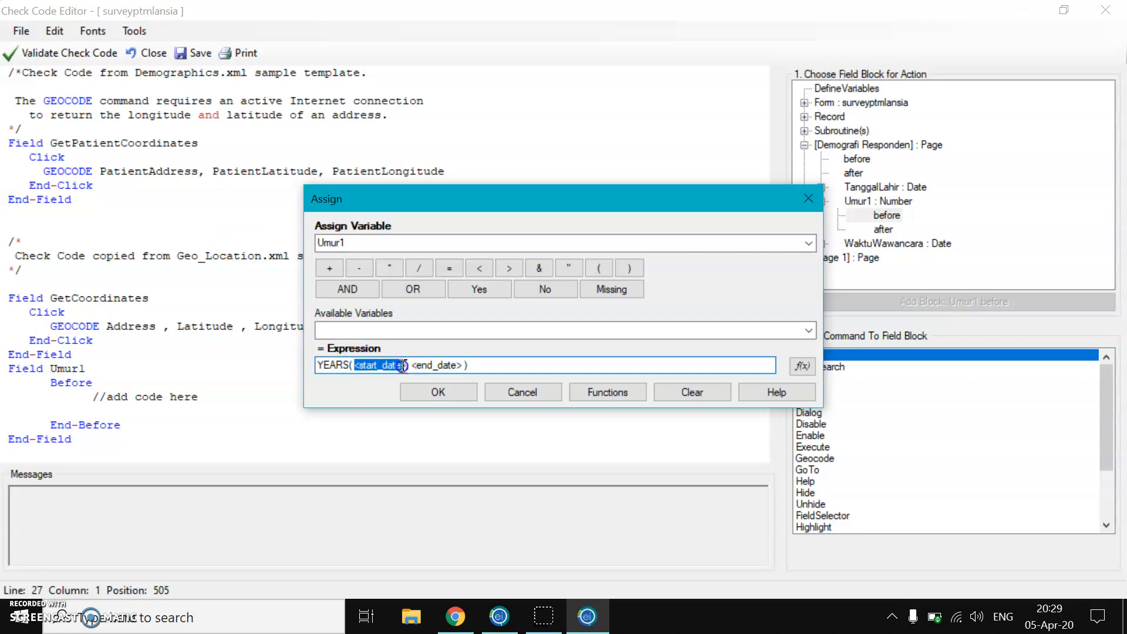
pyautogui.hotkey('shift', 'Right')
pyautogui.click(809, 333)
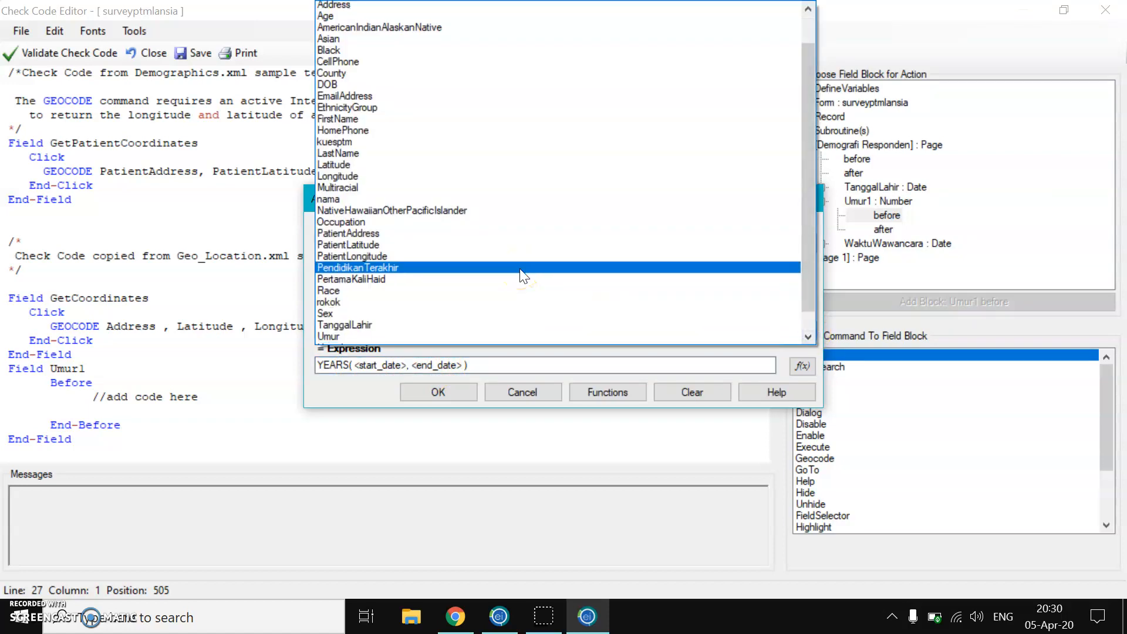
pyautogui.scroll(-2, 522, 273)
pyautogui.click(248, 188)
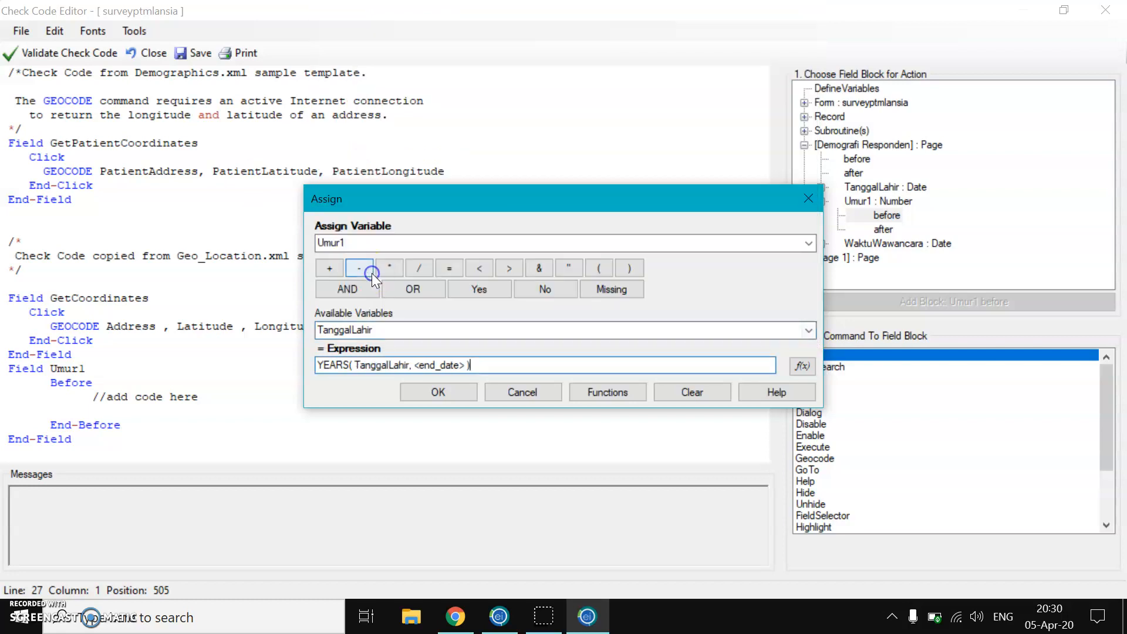
# Replace the <end_date> placeholder in the YEARS expression with WaktuWawancara and add the finished assignment to the check code
pyautogui.click(420, 365)
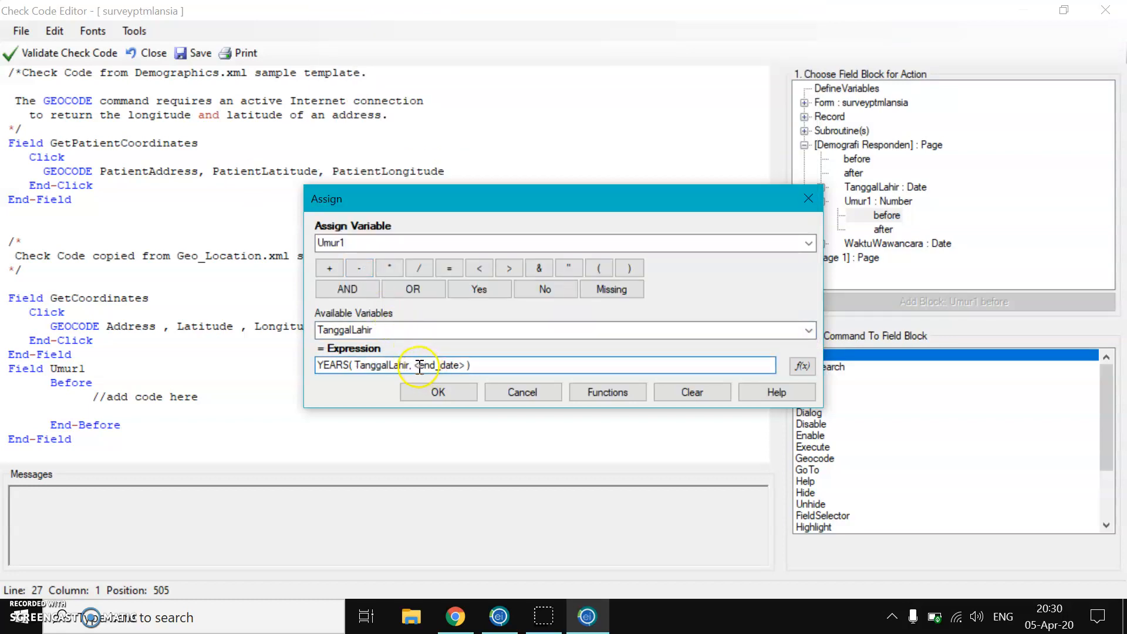
pyautogui.doubleClick(426, 365)
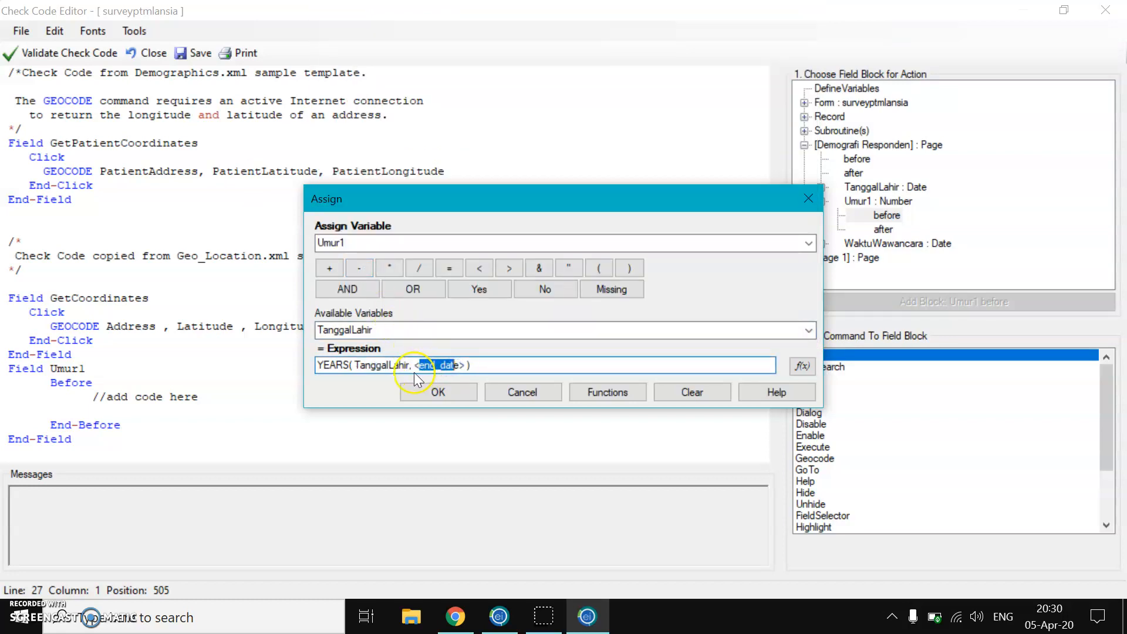
pyautogui.moveTo(416, 365); pyautogui.dragTo(467, 367)
pyautogui.click(808, 331)
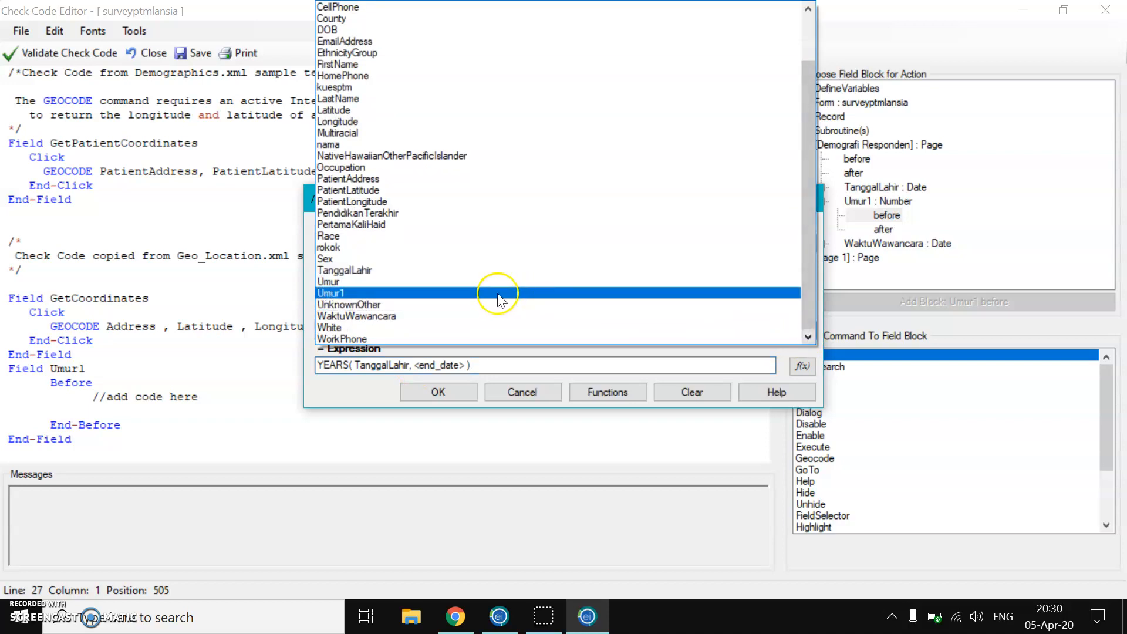
pyautogui.click(445, 316)
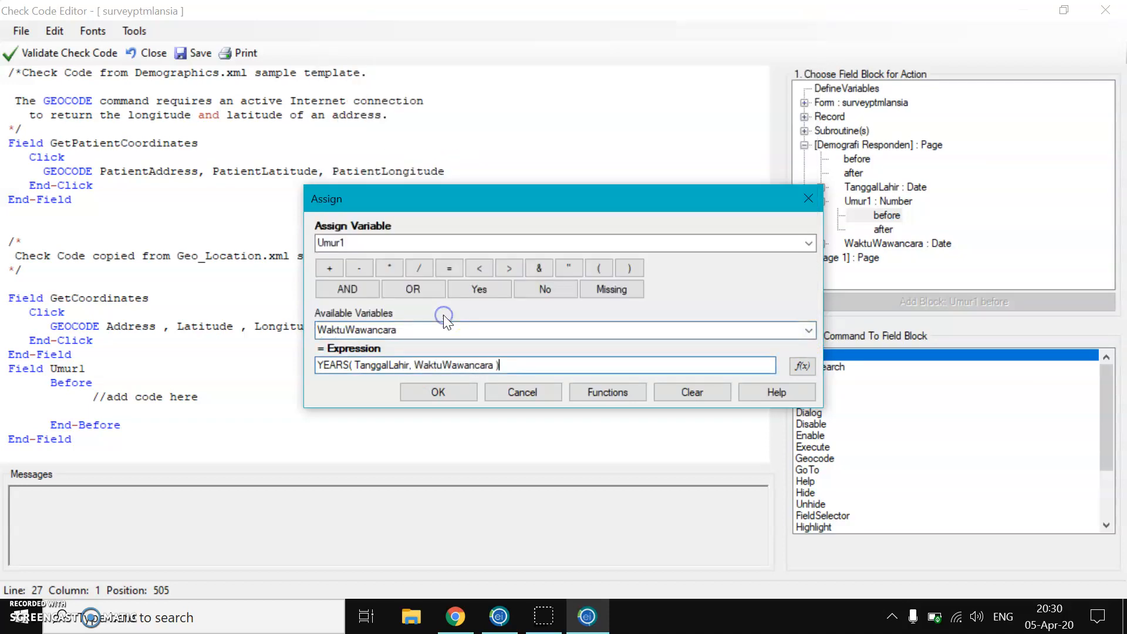
pyautogui.click(423, 396)
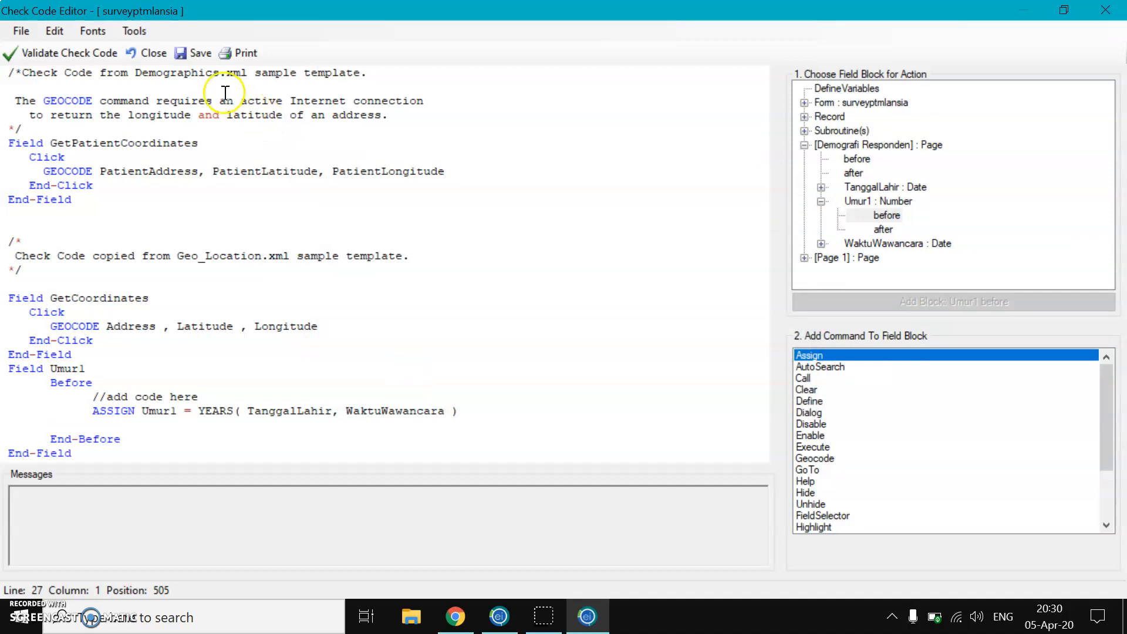
# Save the check code, return to the form design and open the Demografi Responden page for data entry
pyautogui.click(211, 55)
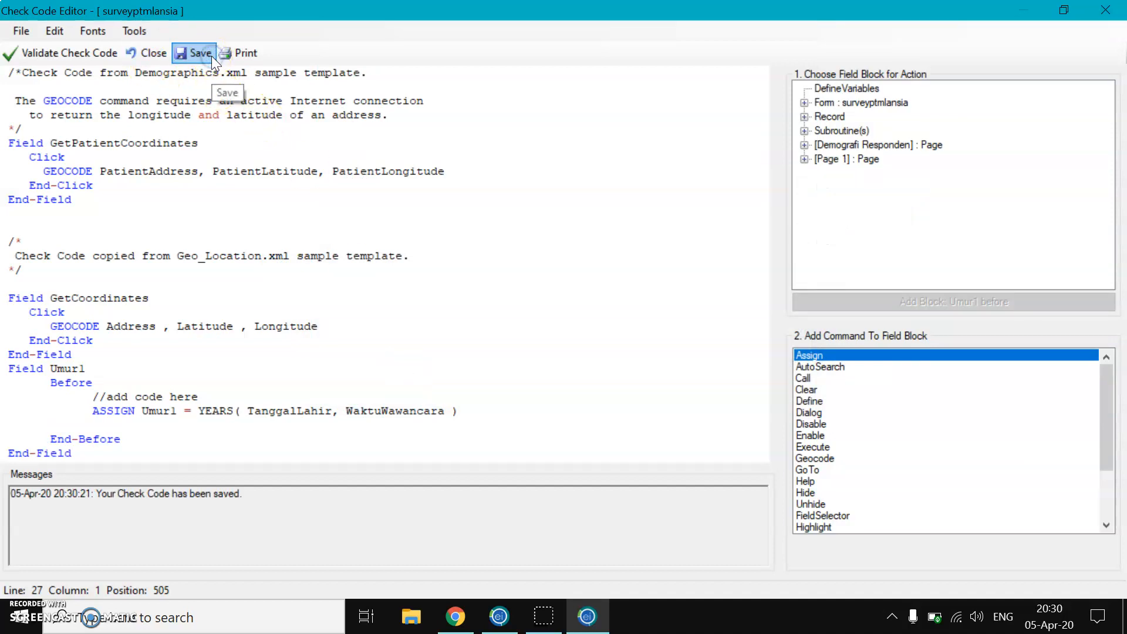
pyautogui.click(137, 54)
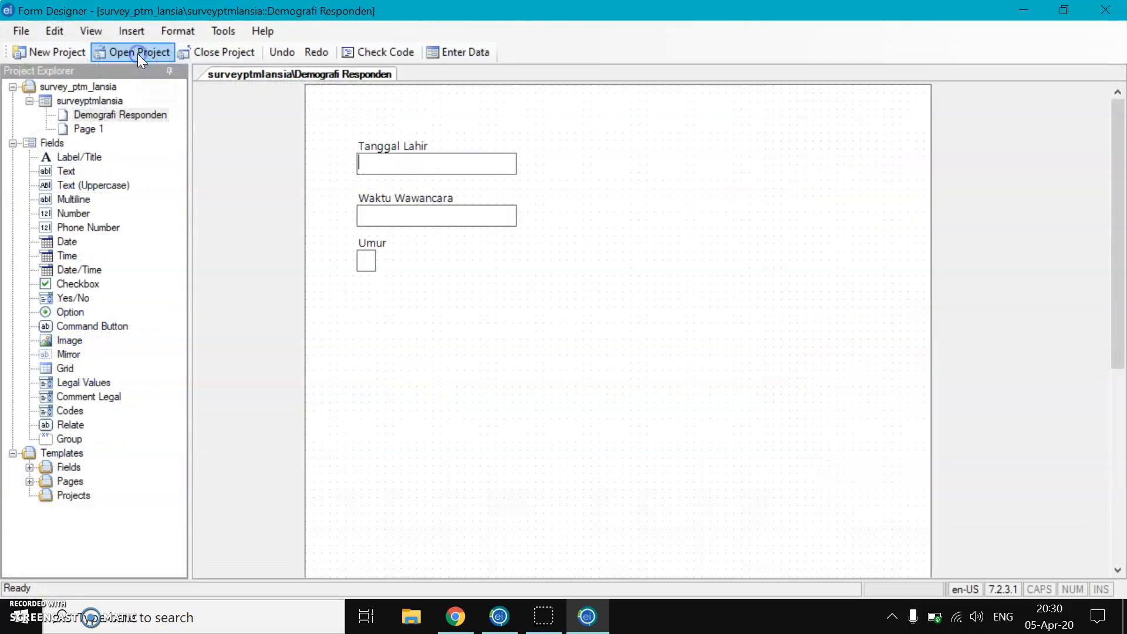
pyautogui.click(417, 217)
pyautogui.click(181, 249)
pyautogui.click(348, 186)
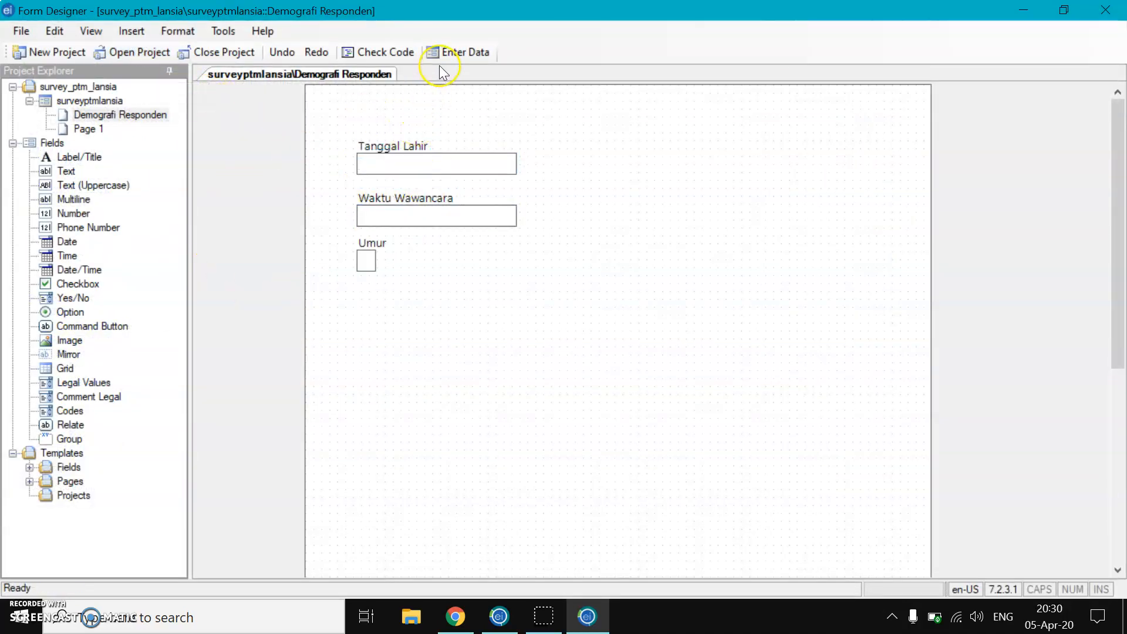
pyautogui.click(456, 53)
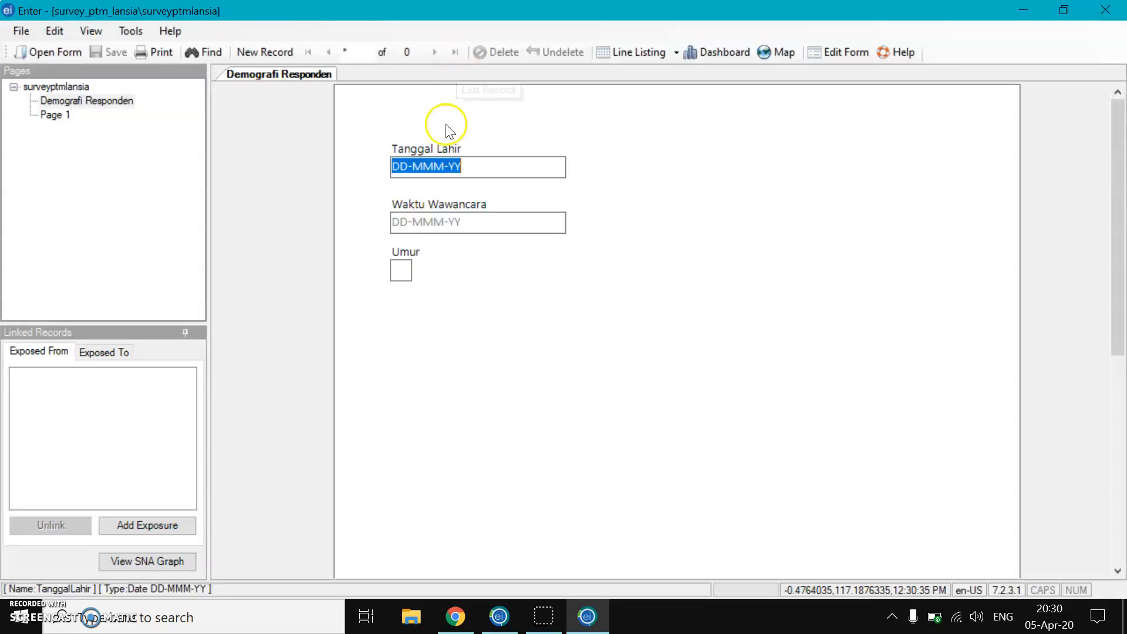
# Enter the respondent's date of birth in the Tanggal Lahir field using the calendar
pyautogui.click(444, 166)
pyautogui.click(451, 193)
pyautogui.click(470, 193)
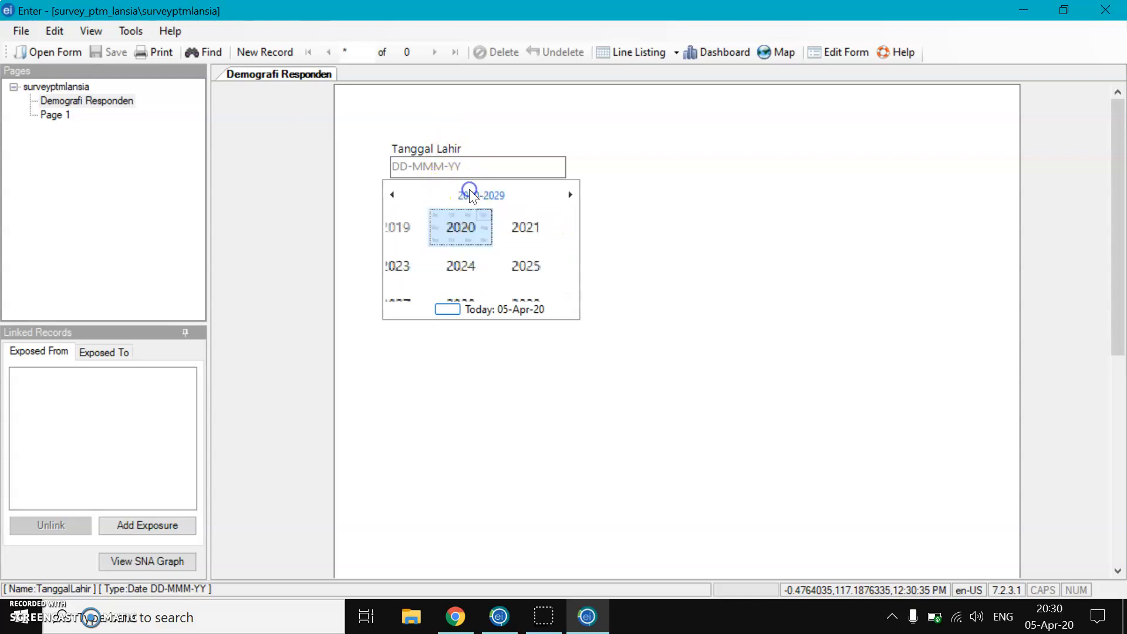
pyautogui.click(469, 194)
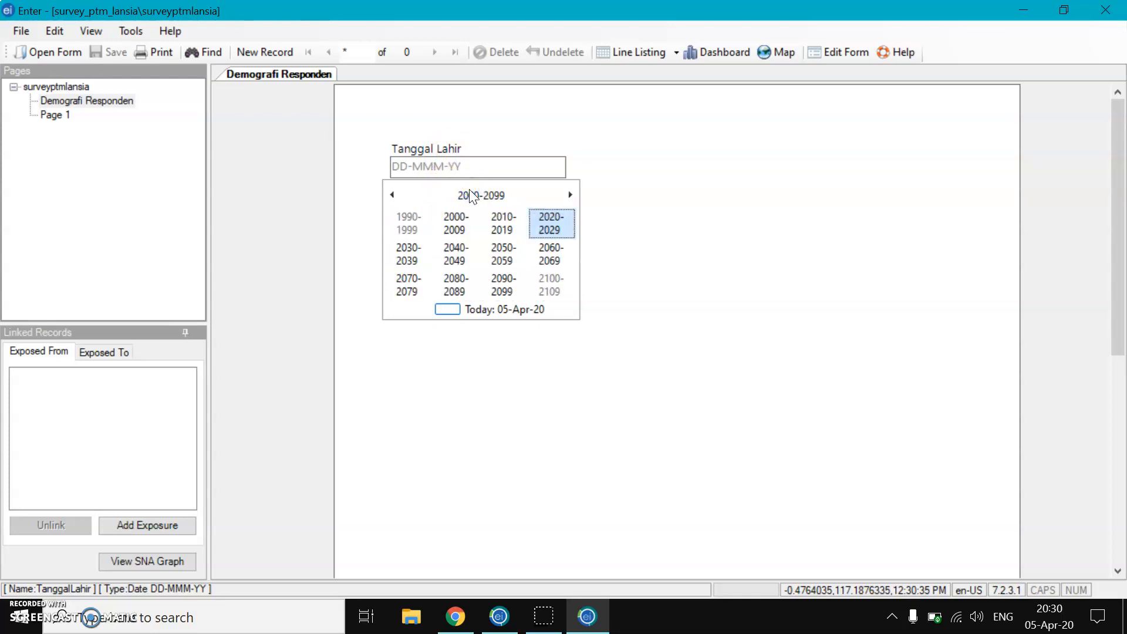
pyautogui.click(418, 227)
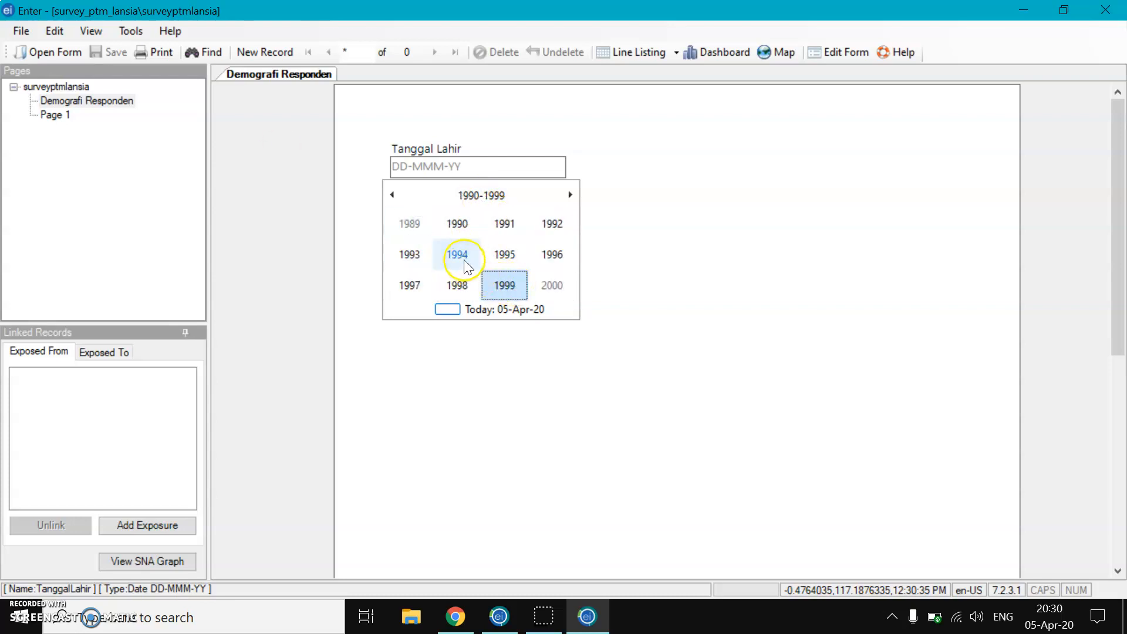
pyautogui.click(406, 264)
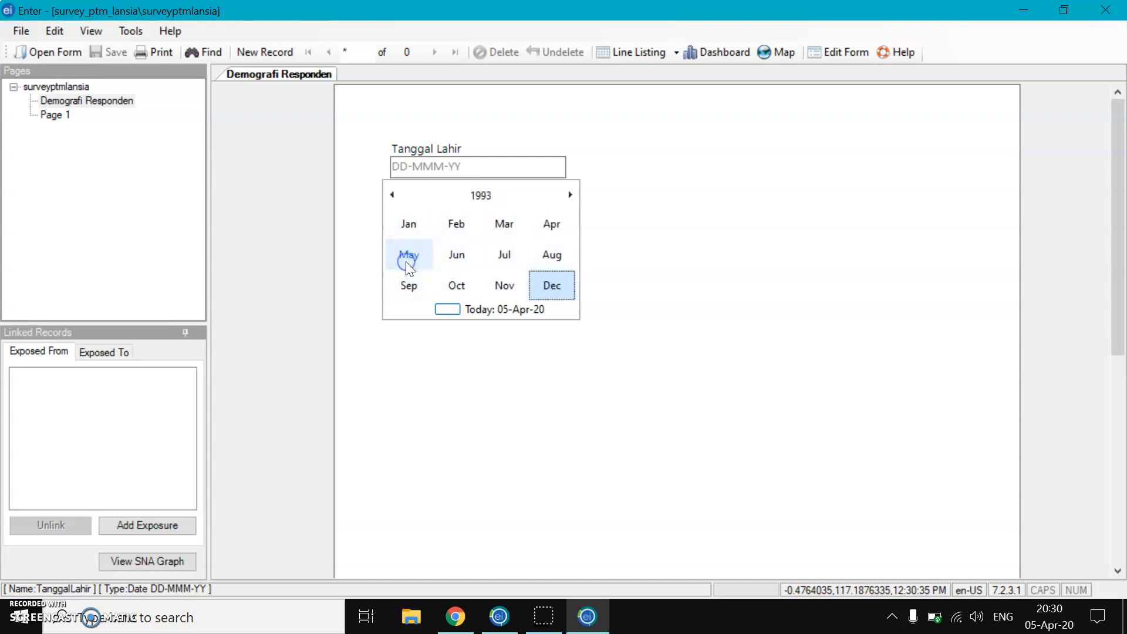
pyautogui.click(457, 285)
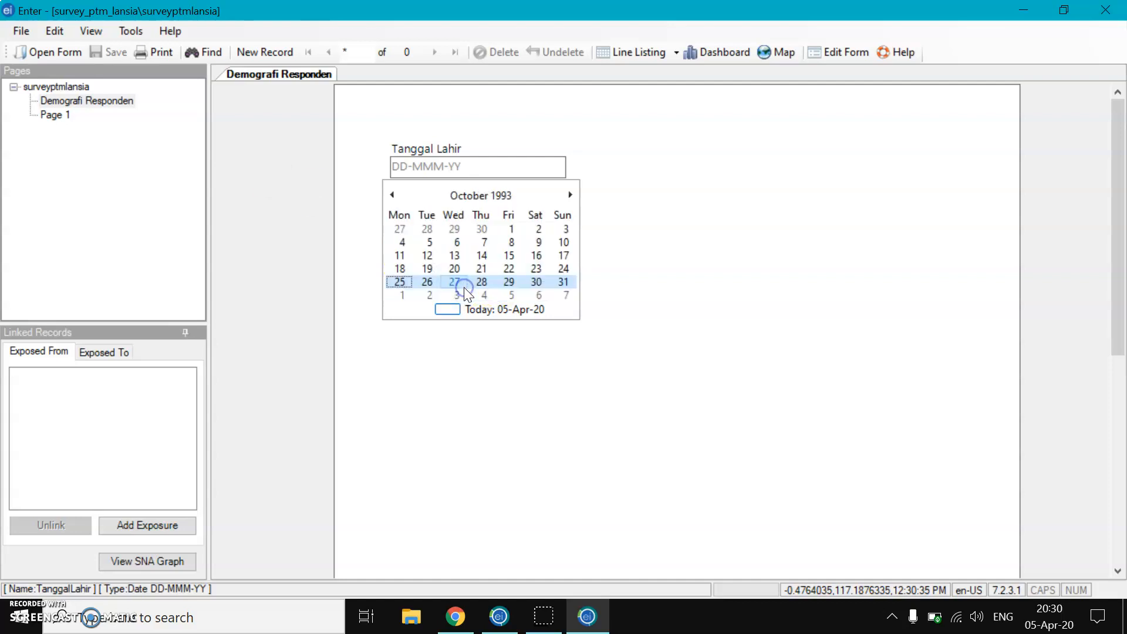
pyautogui.click(566, 283)
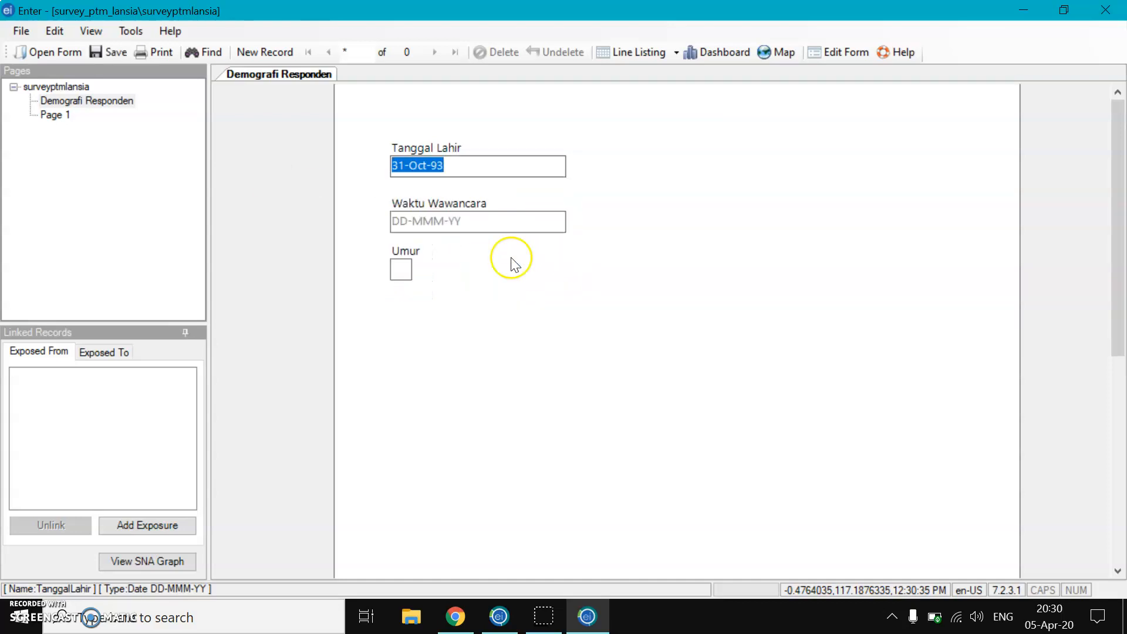
# Set Waktu Wawancara to 05-Apr-20 and enter the Umur field to run its age calculation
pyautogui.click(427, 223)
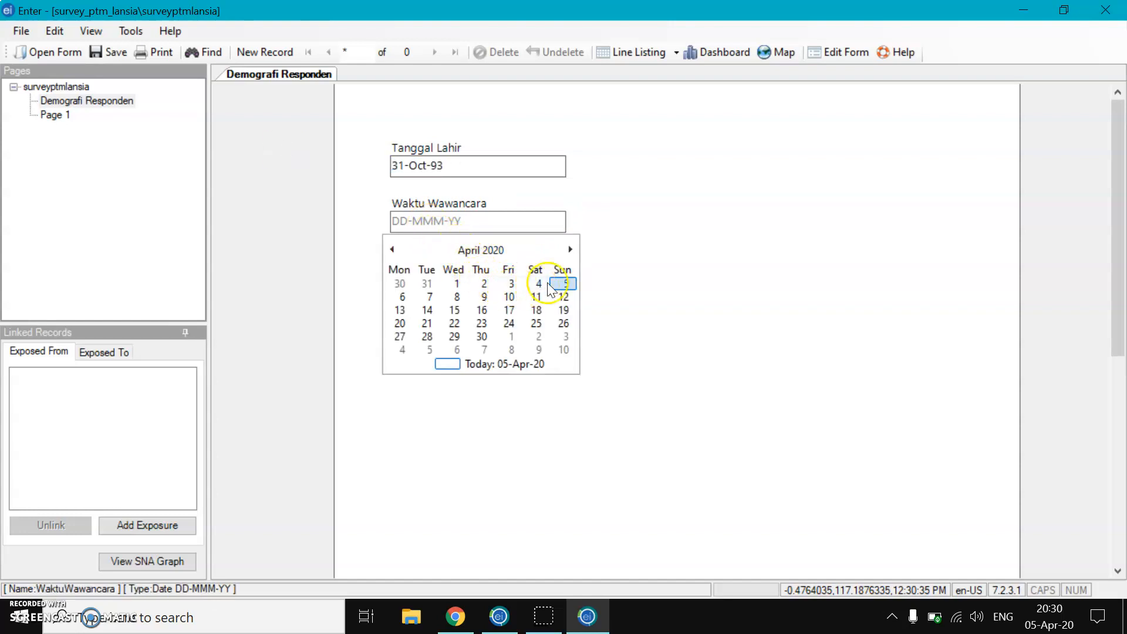
pyautogui.click(562, 284)
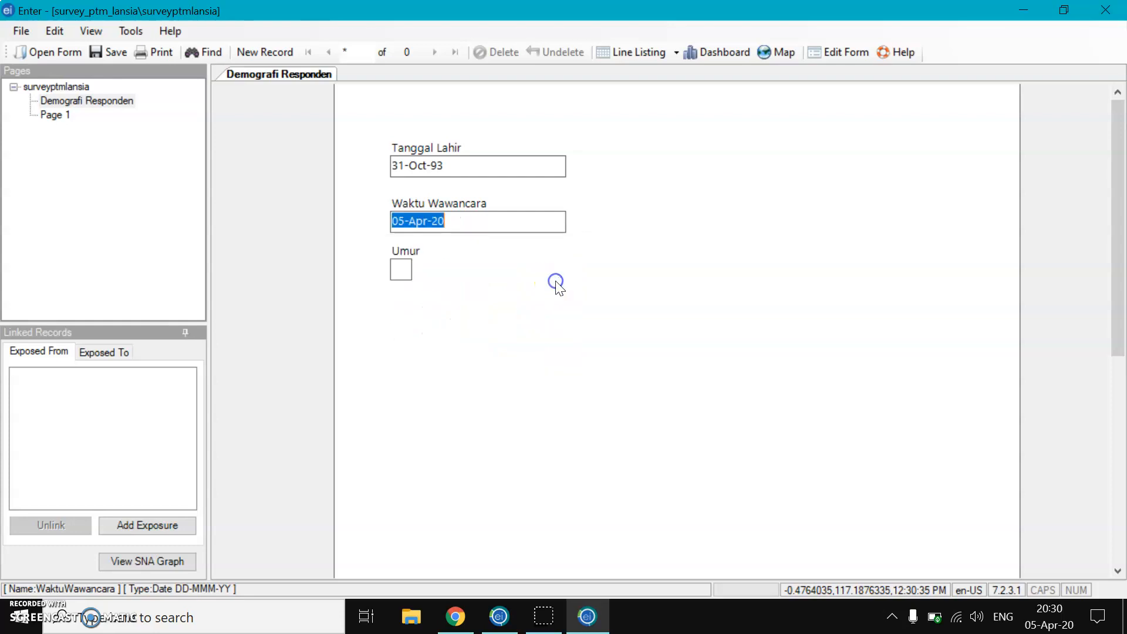
pyautogui.click(410, 268)
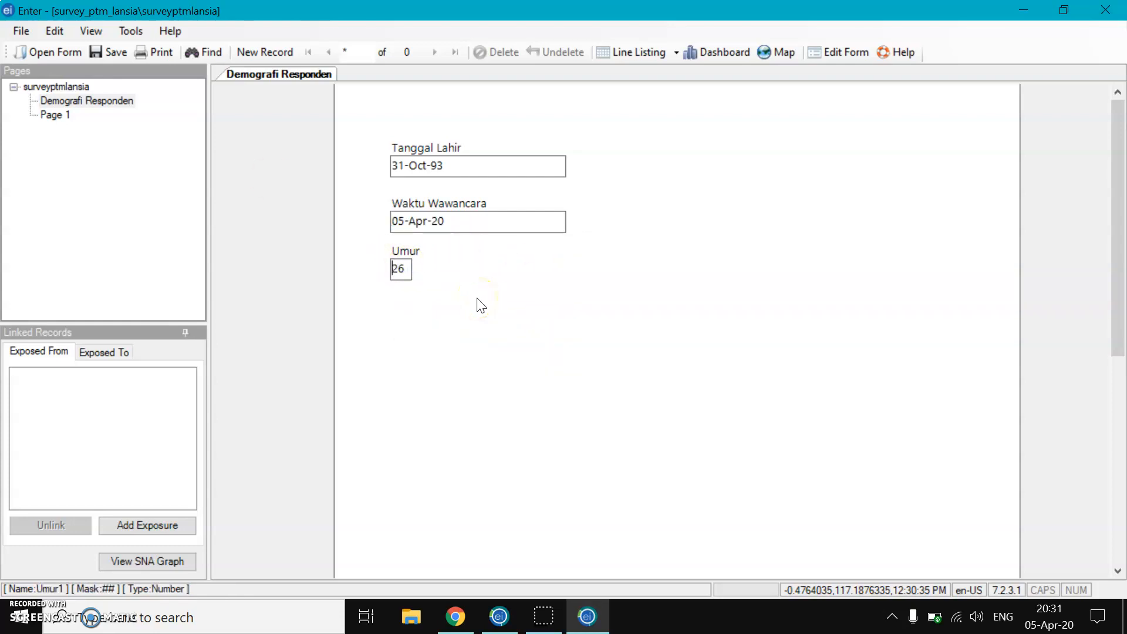